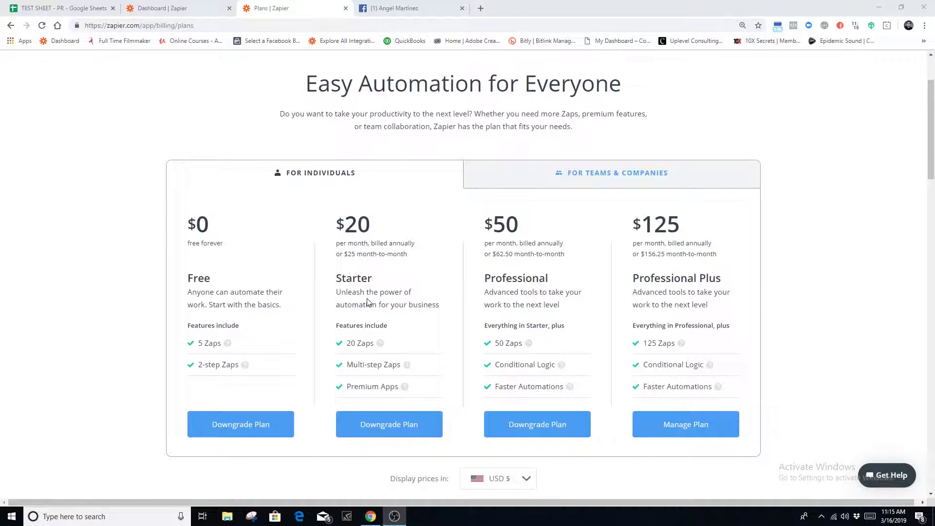
drag(336, 281, 338, 279)
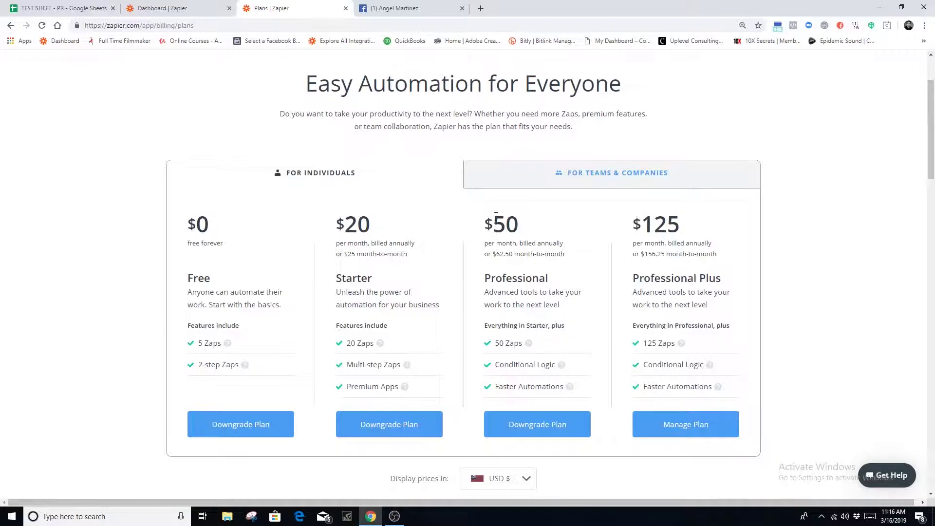
drag(496, 217, 589, 380)
click(594, 321)
drag(339, 221, 420, 265)
click(369, 264)
click(419, 265)
Leave the pricing plans for the Dashboard and create a new Zap with Make a Zap!
click(346, 9)
click(195, 11)
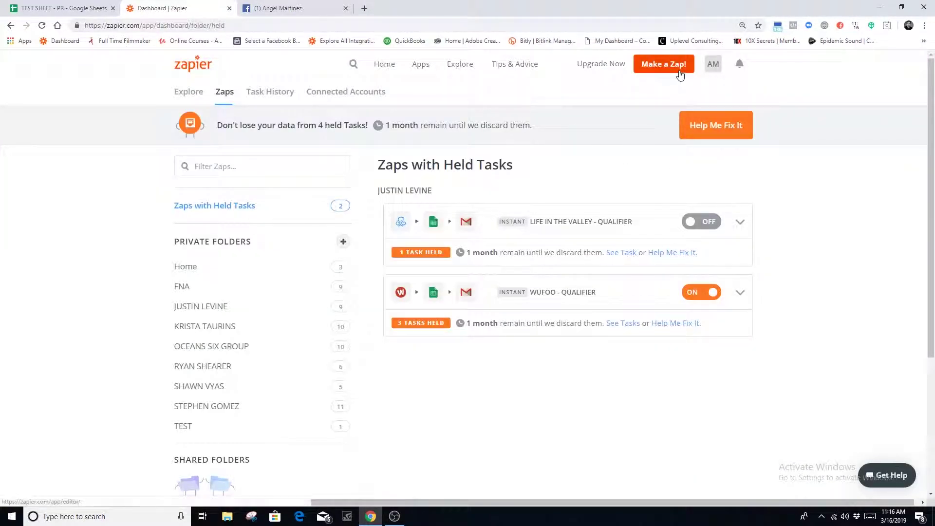
click(595, 220)
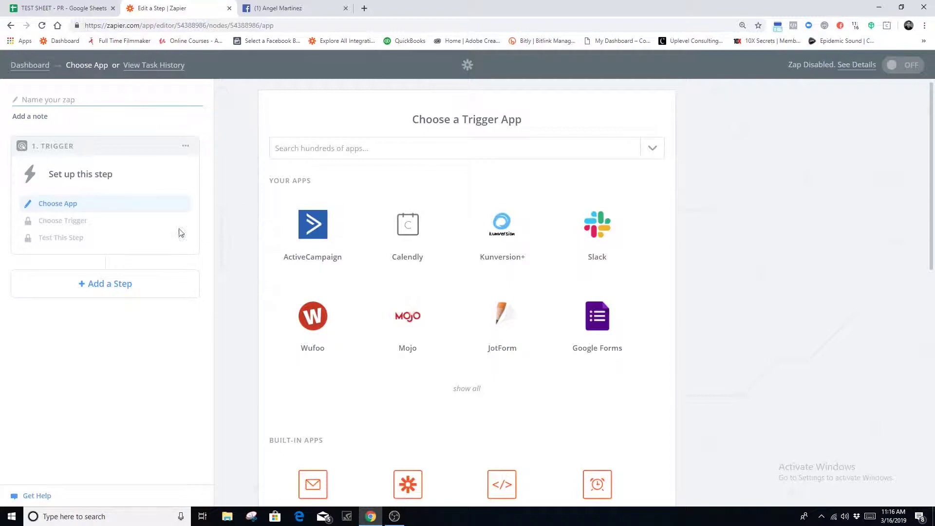
click(330, 150)
click(335, 121)
click(341, 153)
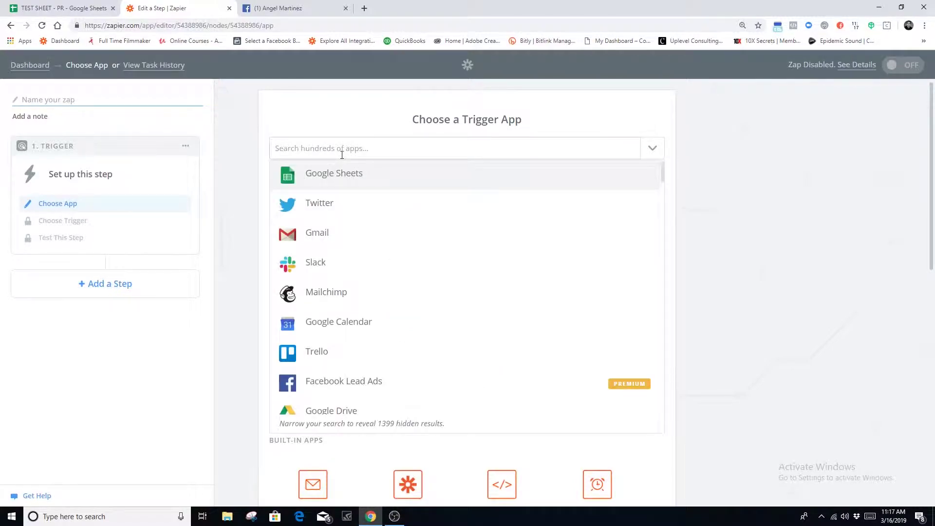
Search 'face' and pick Facebook Lead Ads with the New Lead trigger event
text(face)
click(344, 177)
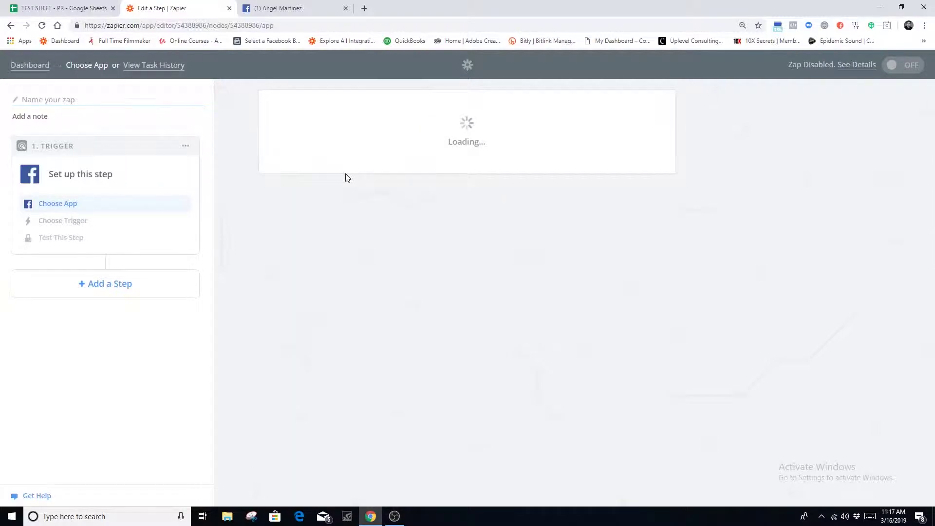
click(647, 285)
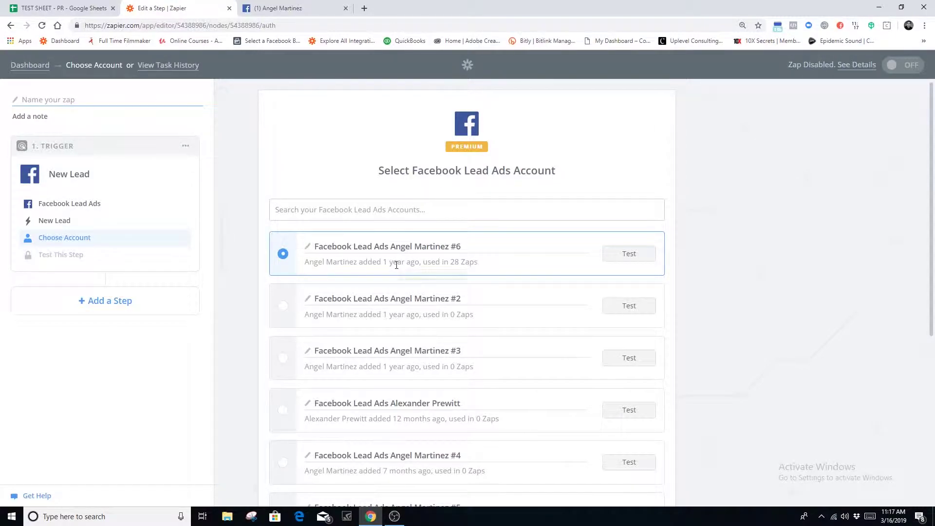
Connect a new Facebook Lead Ads account (#9), test it successfully, and use it
scroll(398, 269, down, 3)
scroll(398, 269, down, 3)
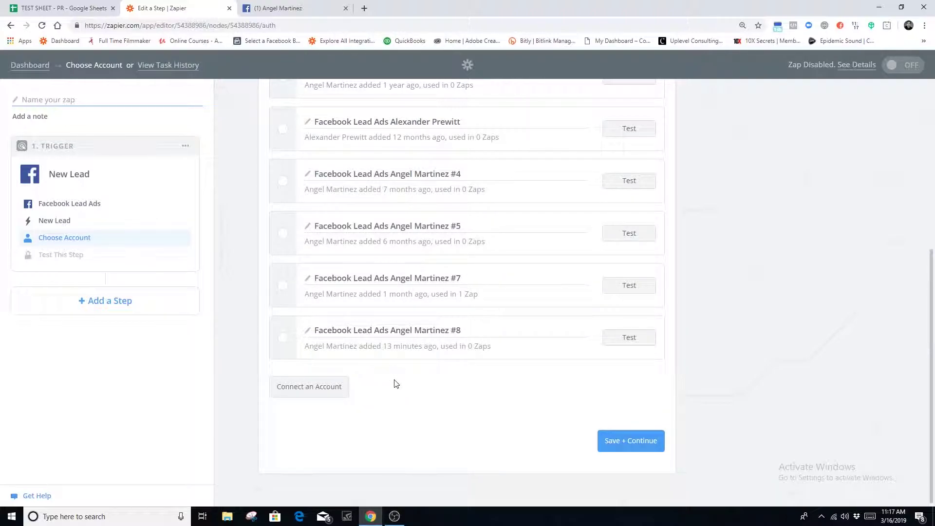
click(322, 387)
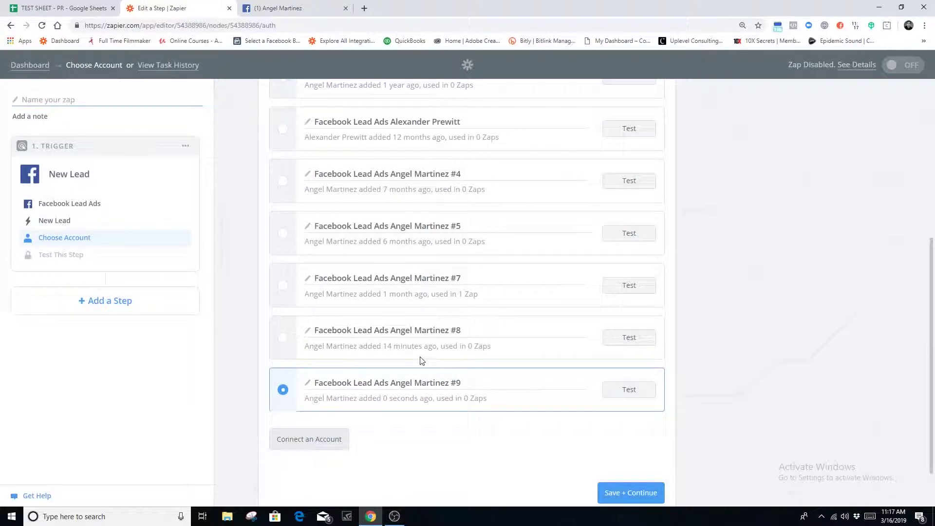
click(625, 395)
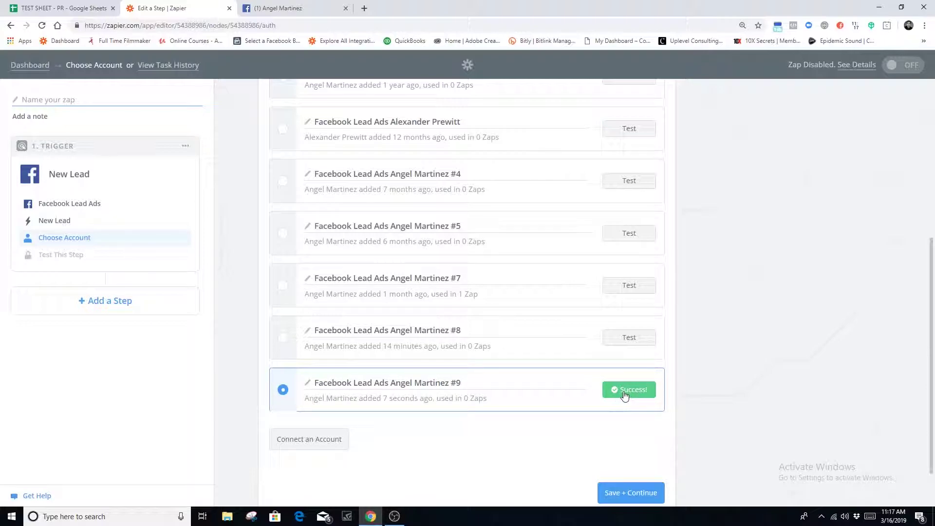
scroll(621, 393, down, 1)
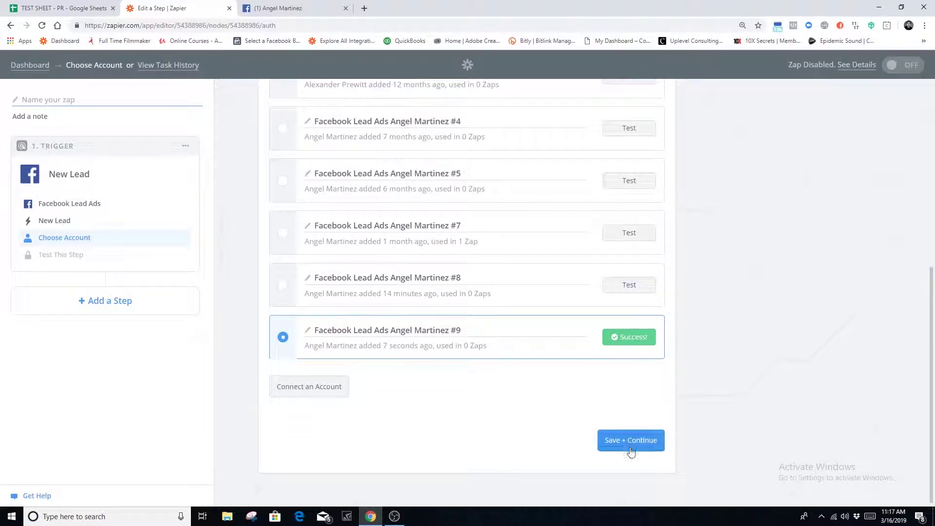
click(632, 444)
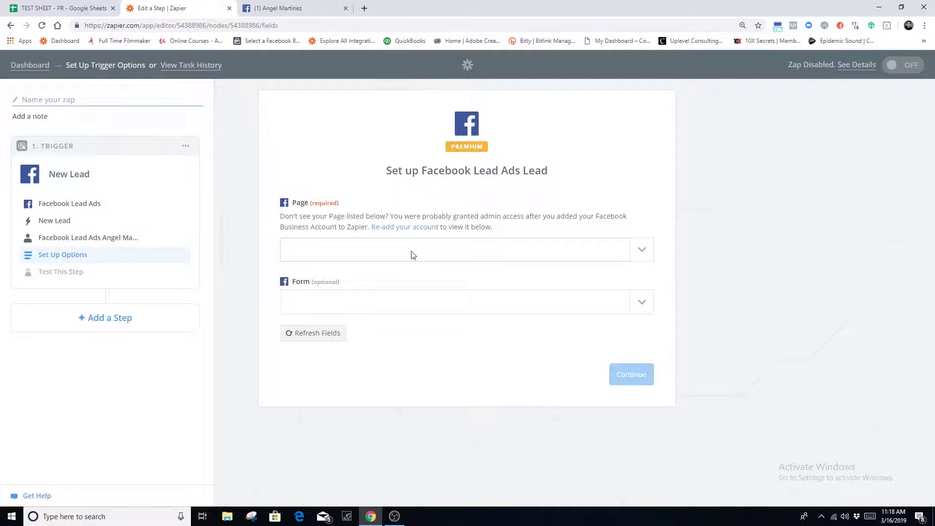
Choose the owner's own Facebook page and the TEST lead form for the trigger
click(641, 251)
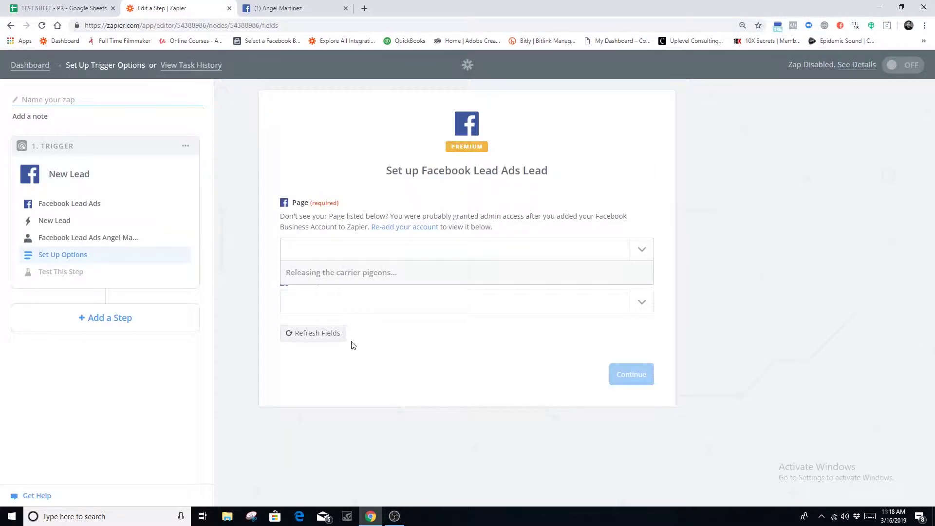
scroll(351, 368, down, 5)
scroll(351, 372, down, 20)
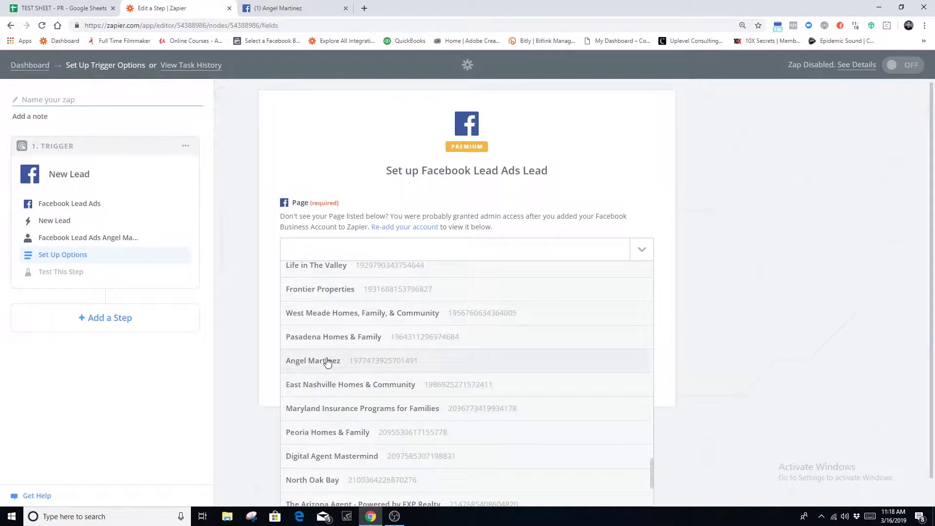
click(324, 361)
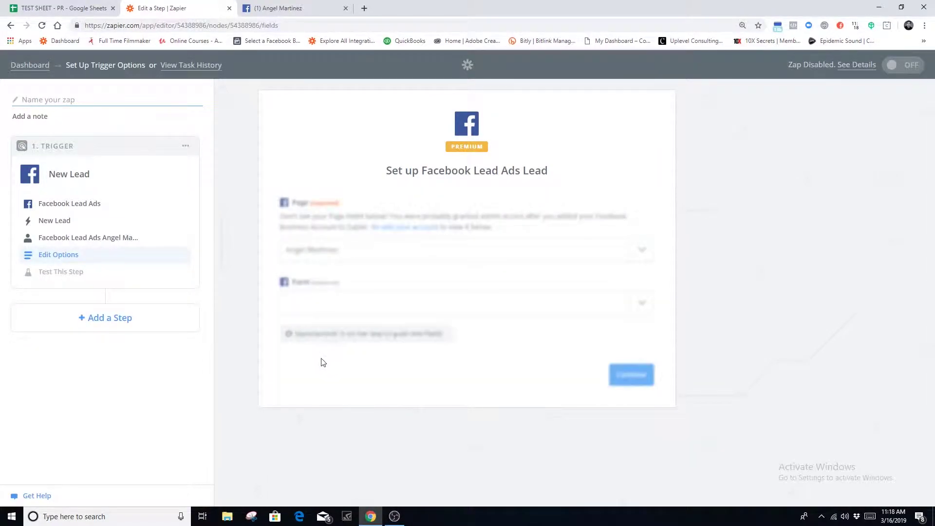
click(641, 305)
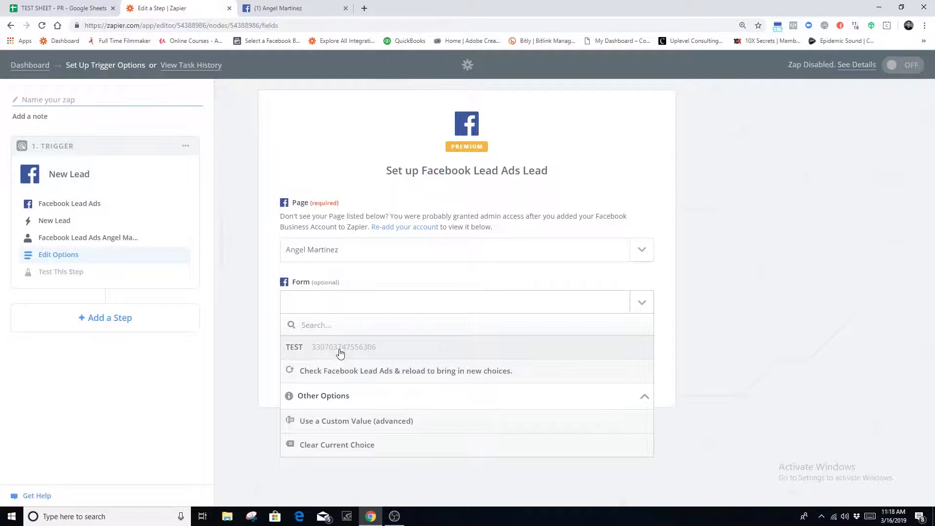
click(298, 355)
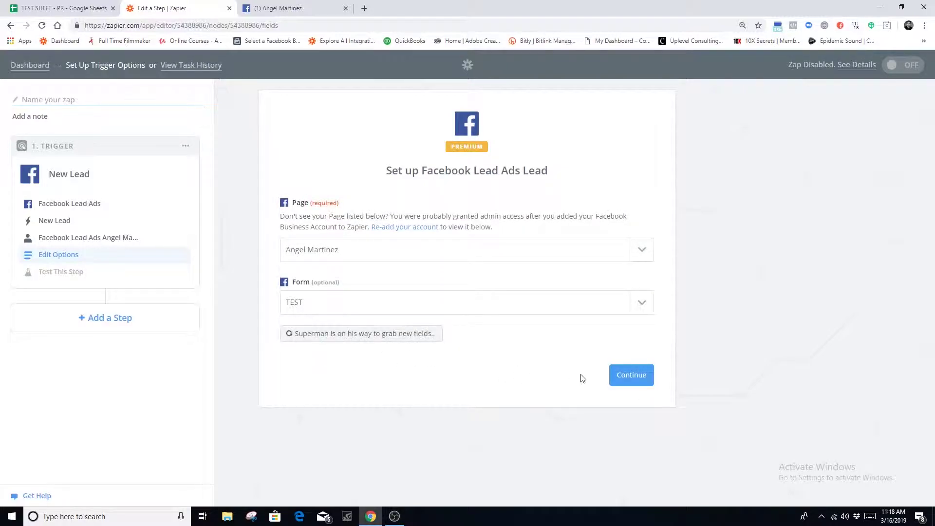
click(648, 375)
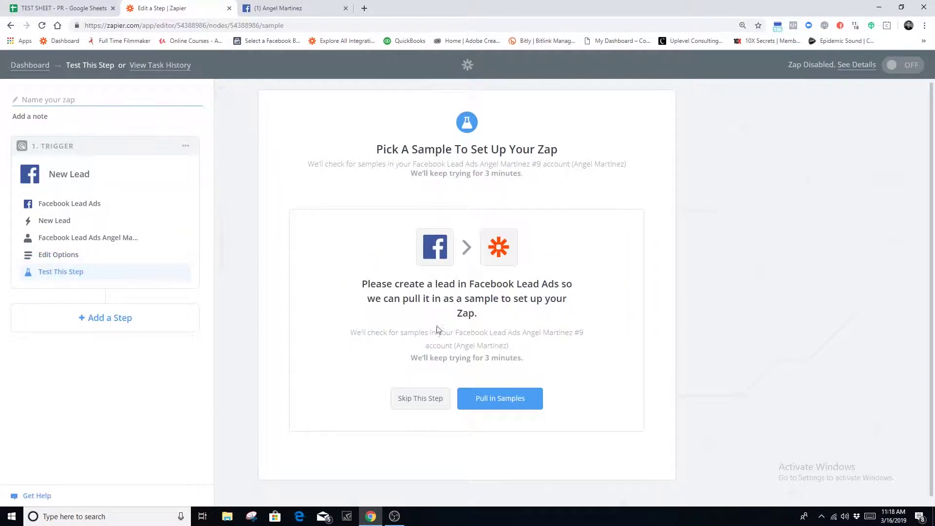
Pull in the sample Lead A and accept it to finish the trigger test
click(518, 399)
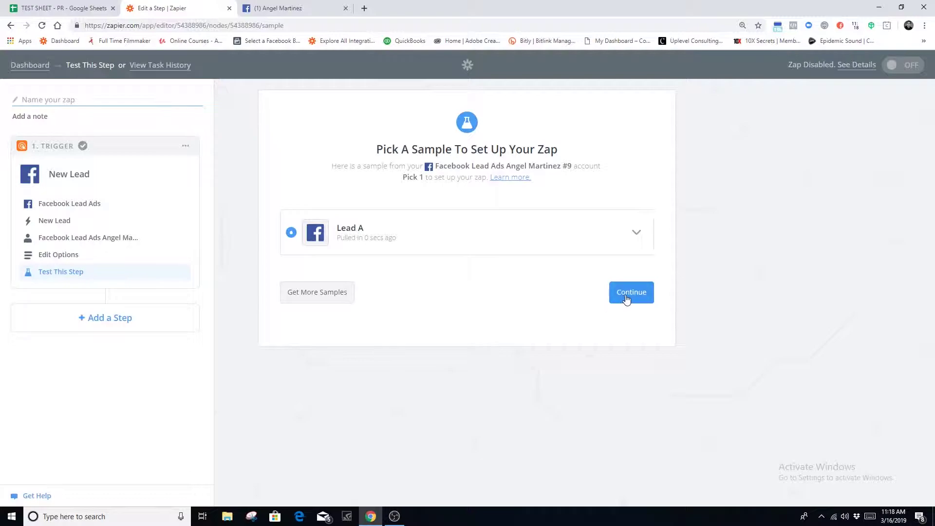
click(628, 298)
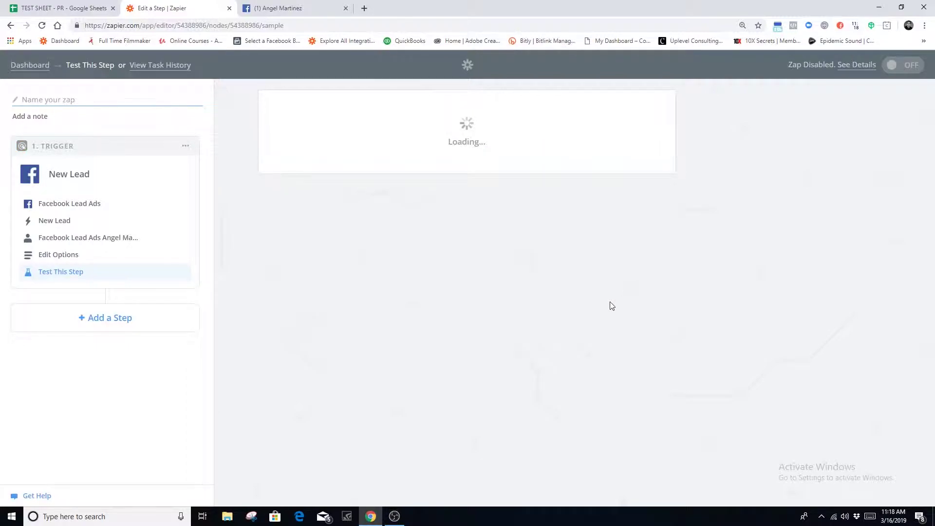
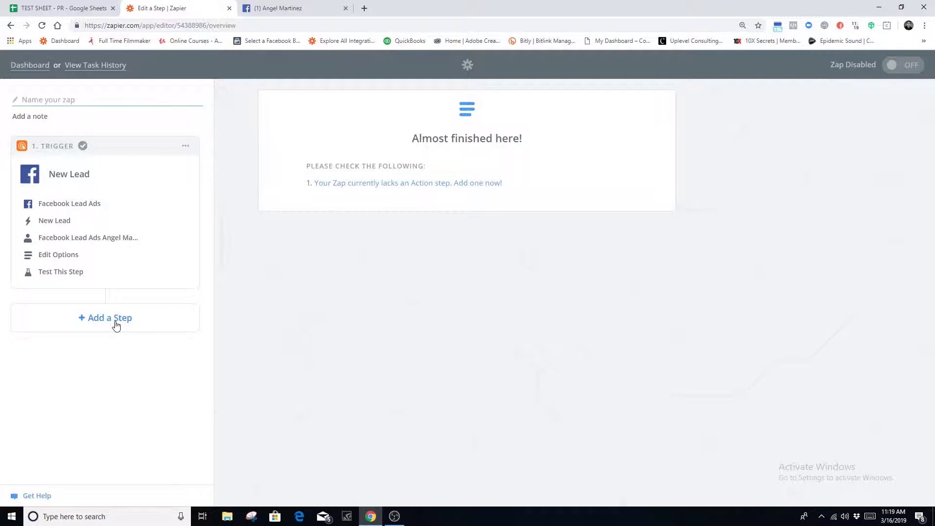
Add a new step after the tested Facebook Lead Ads New Lead trigger
click(116, 325)
Make the new step an action that uses the Google Sheets app
click(108, 349)
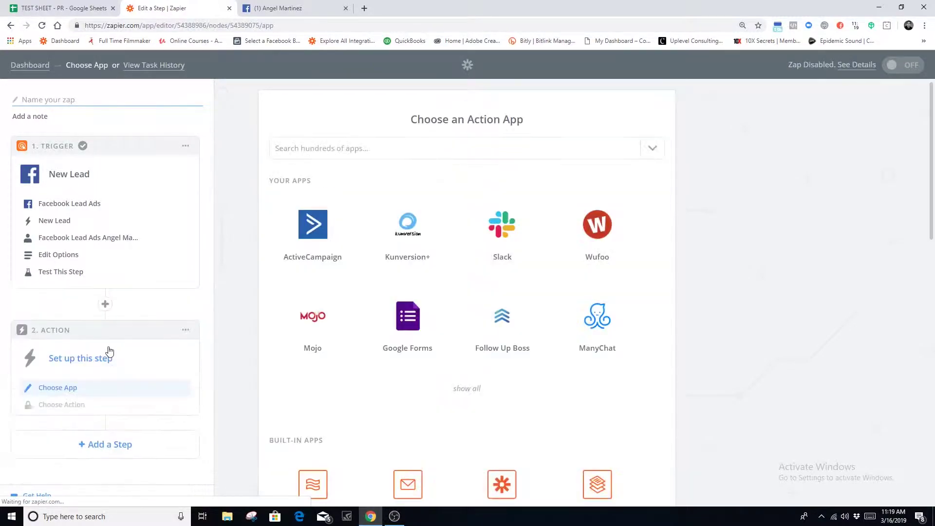
click(310, 155)
click(321, 183)
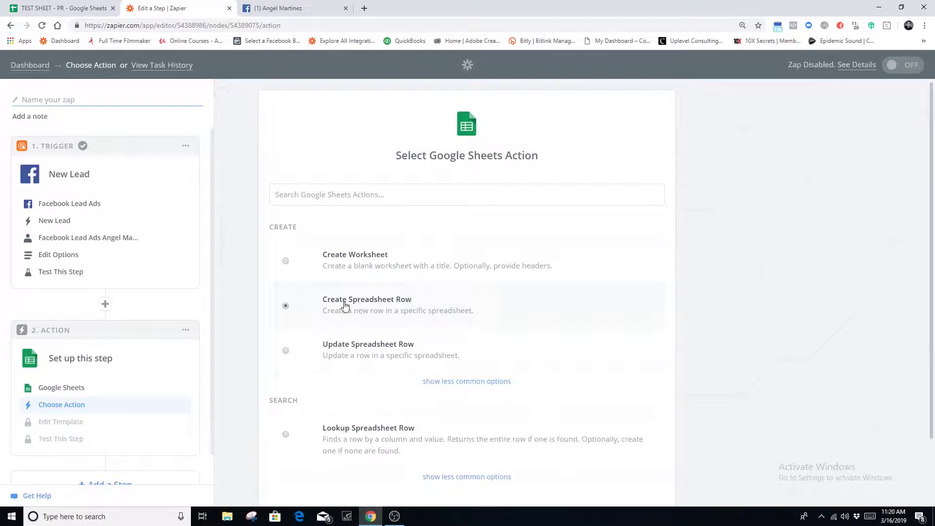
Save the Create Spreadsheet Row action and switch to the TEST SHEET - PR spreadsheet
scroll(438, 299, down, 2)
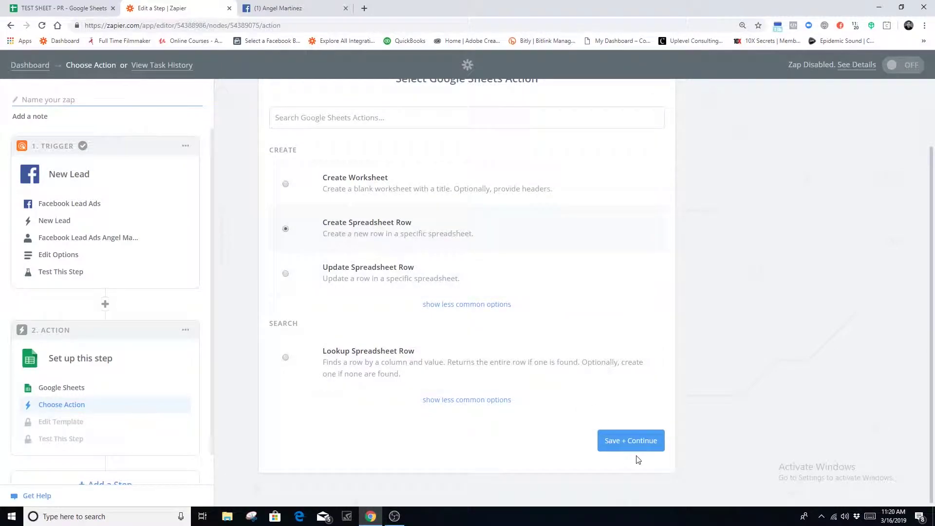
click(639, 446)
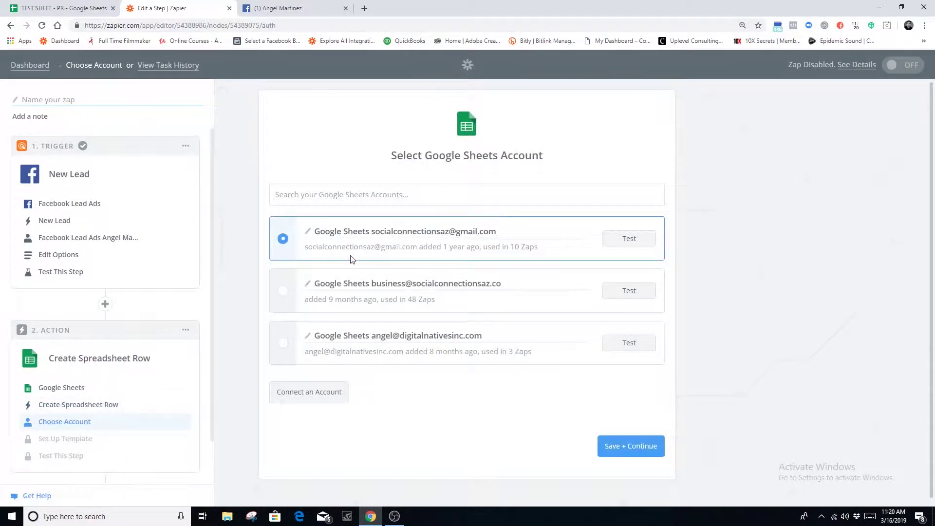
click(68, 9)
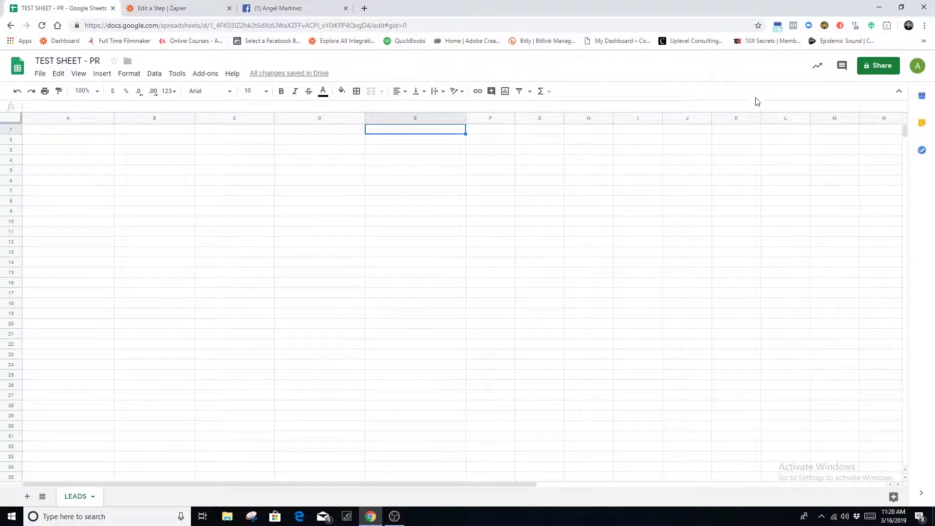
Start editing the TEST SHEET - PR title, then leave it unchanged
click(63, 62)
click(69, 60)
click(189, 60)
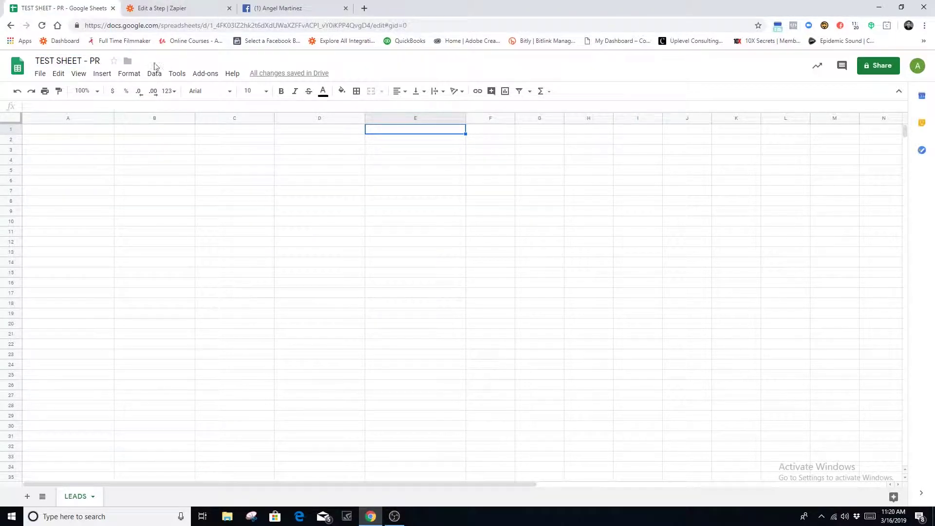
double_click(77, 63)
double_click(73, 60)
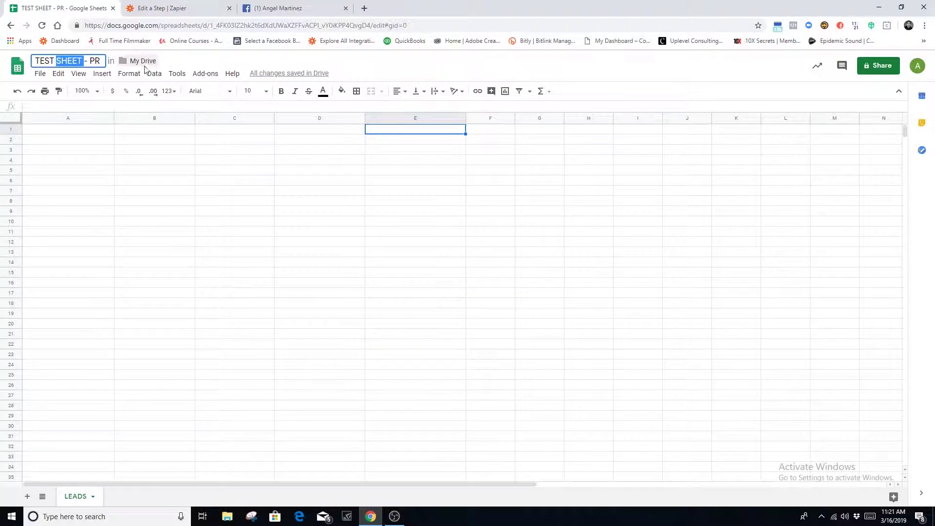
click(185, 57)
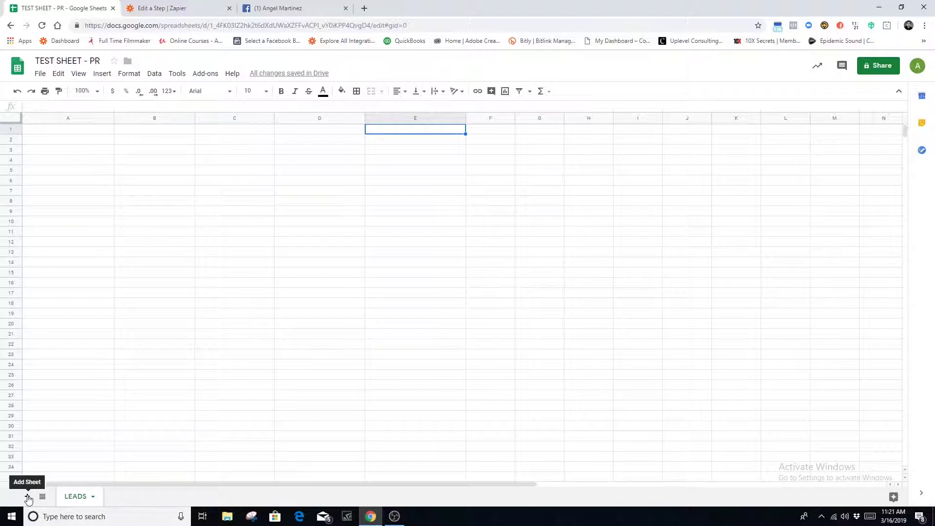
Add three blank sheets, then return to cell A2 of LEADS
click(28, 496)
click(28, 496)
click(28, 496)
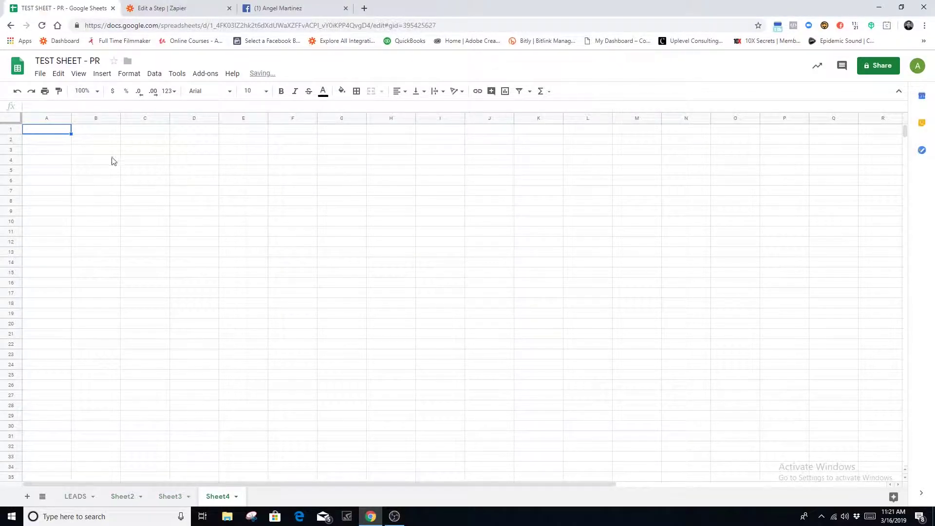
click(76, 496)
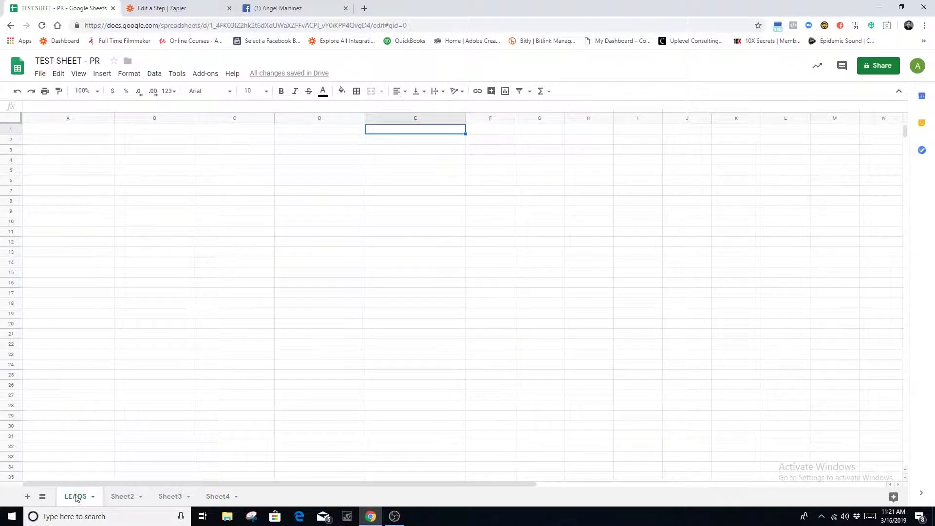
click(72, 140)
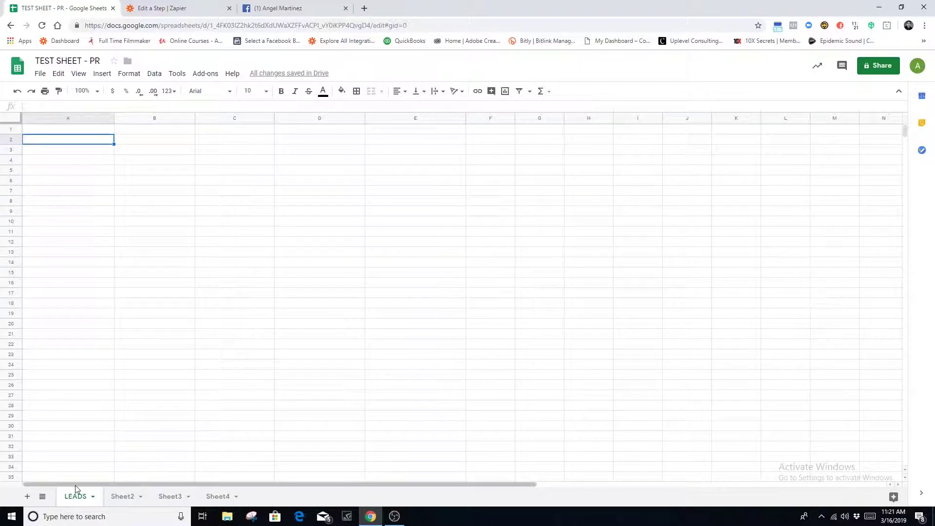
Rename LEADS to SCOTTSDALE LEADS and Sheet2 to GILBERT LEADS
double_click(81, 497)
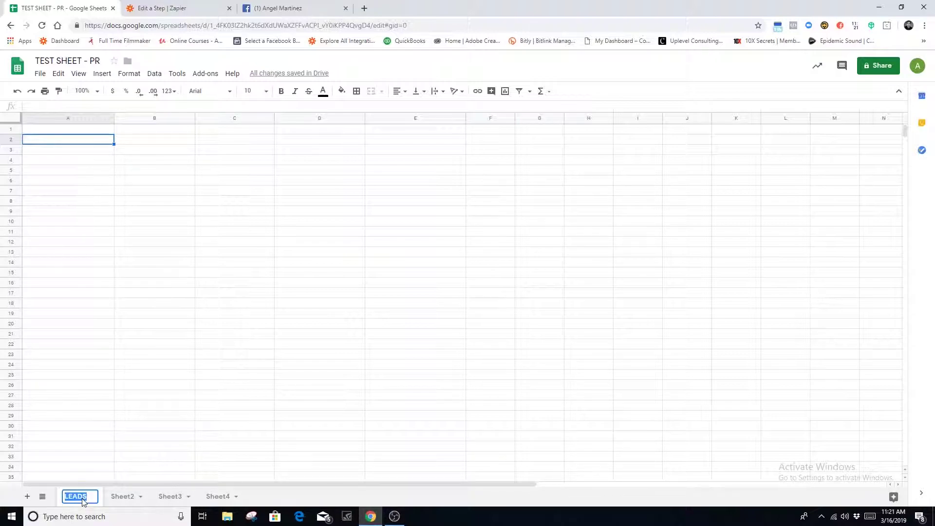
key(BackSpace)
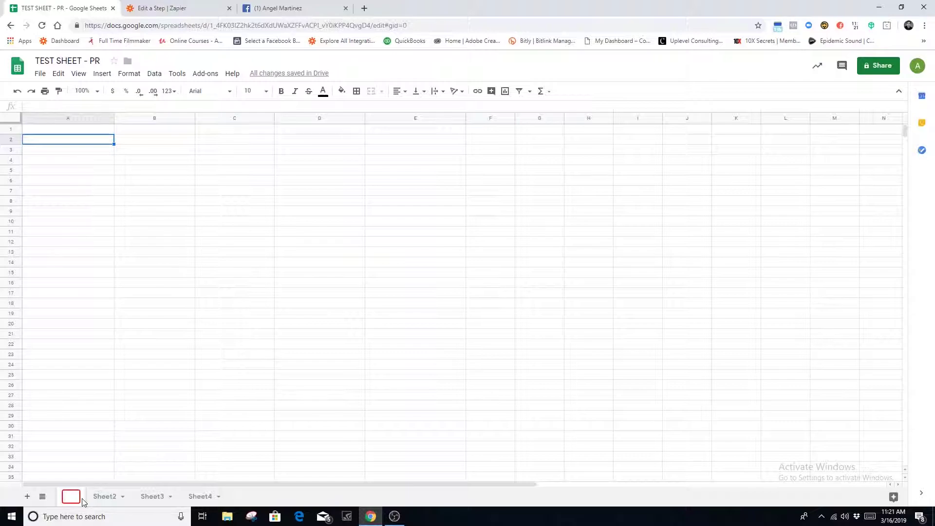
text(SCO)
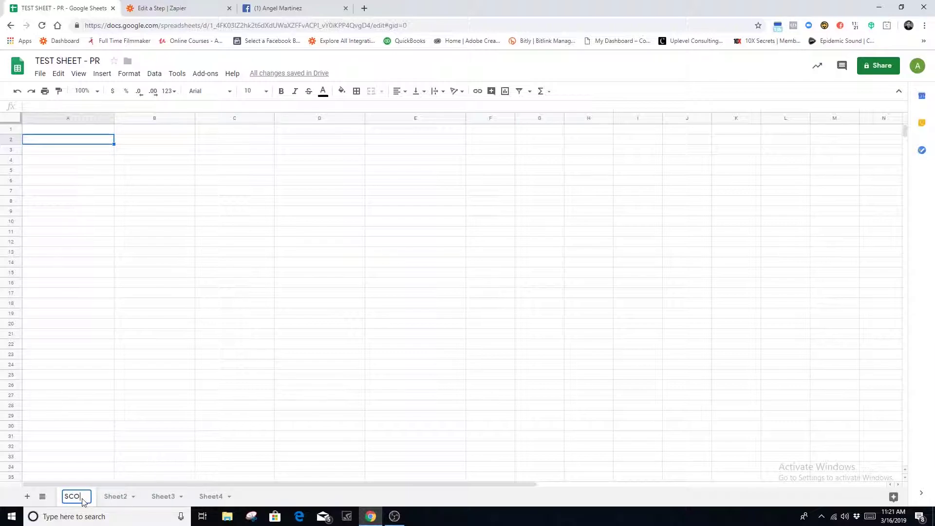
text(TTSDALE LEADS)
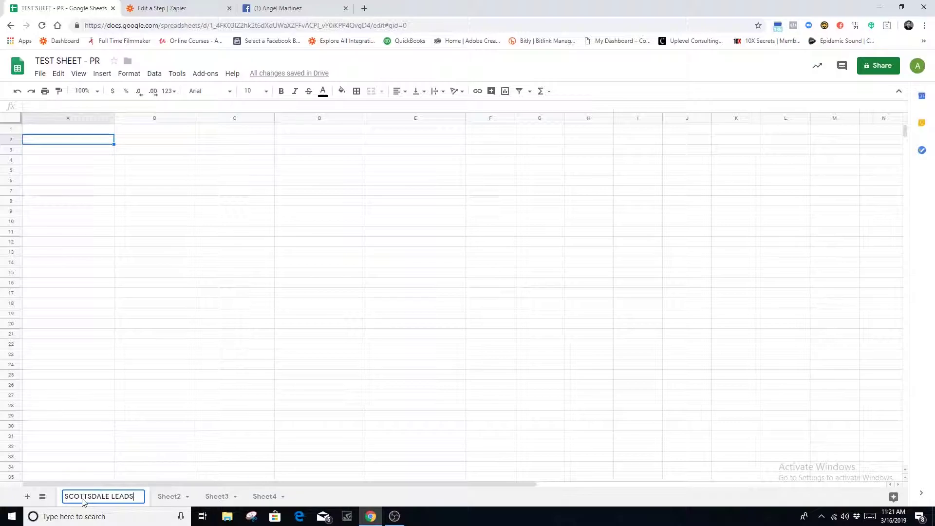
key(Return)
click(174, 499)
double_click(174, 497)
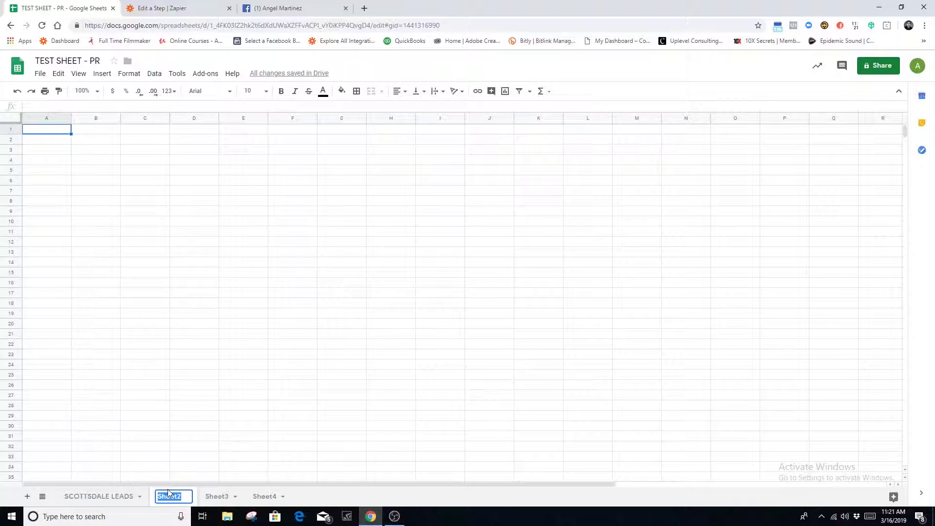
text(GIL)
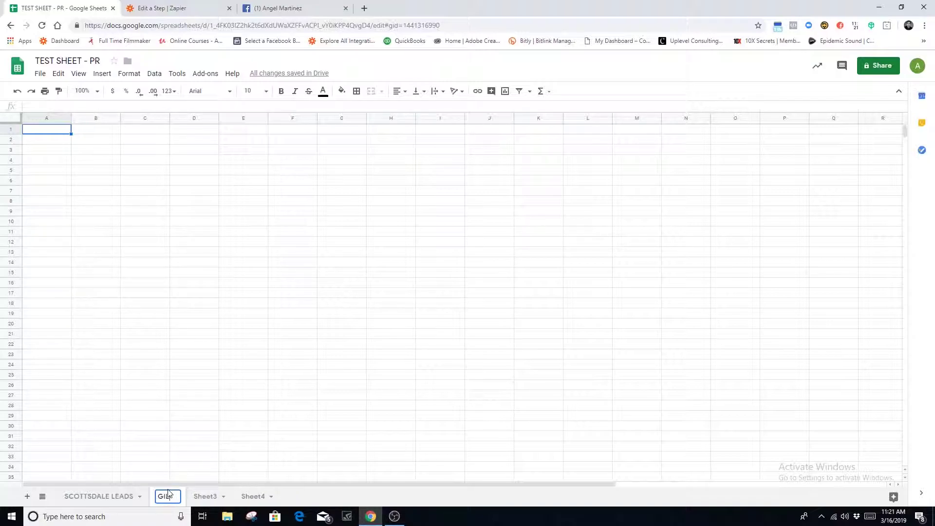
text(BERT LEADS)
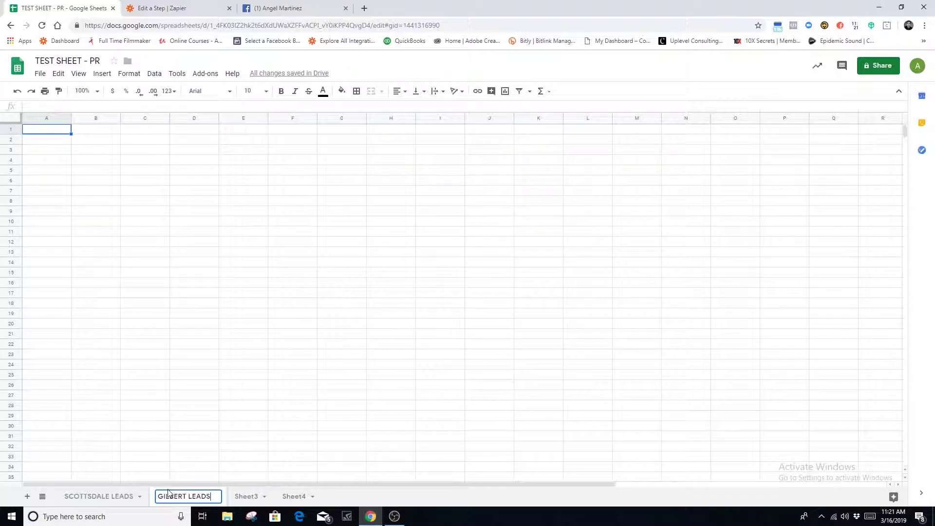
click(104, 496)
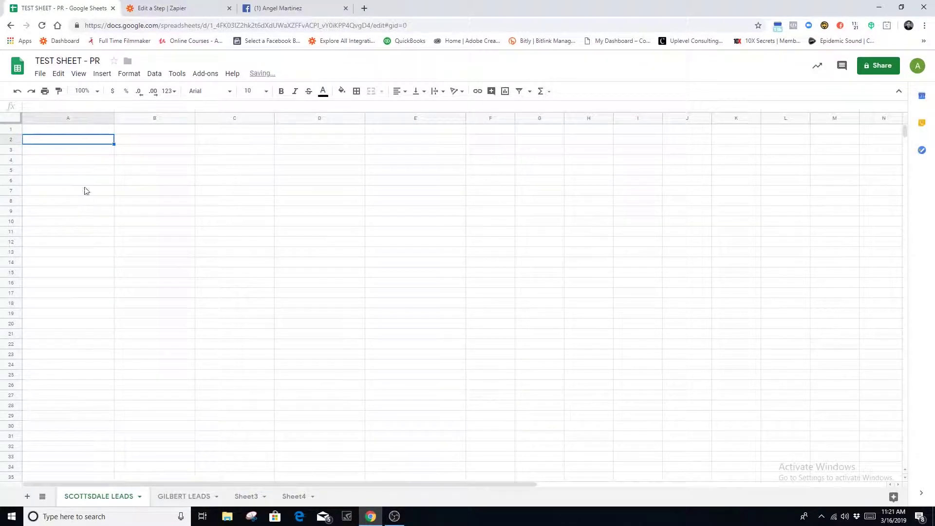
click(179, 496)
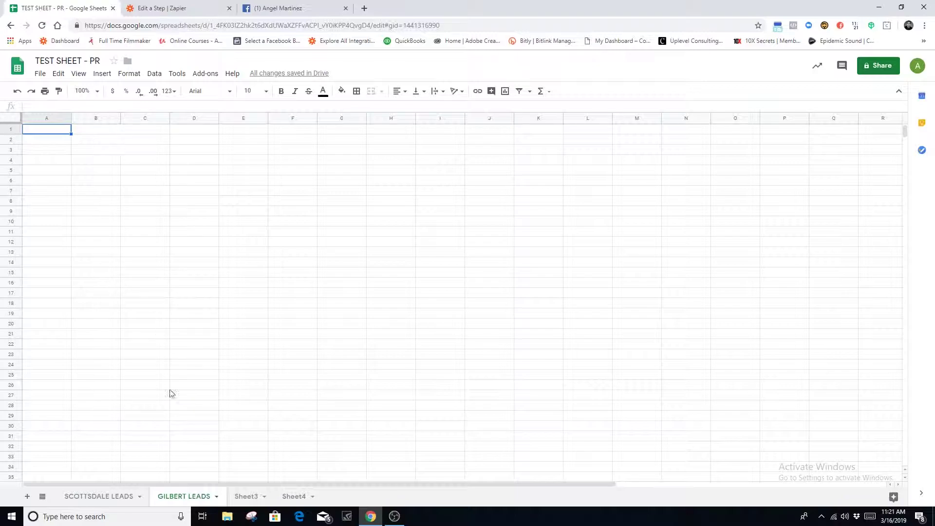
click(113, 498)
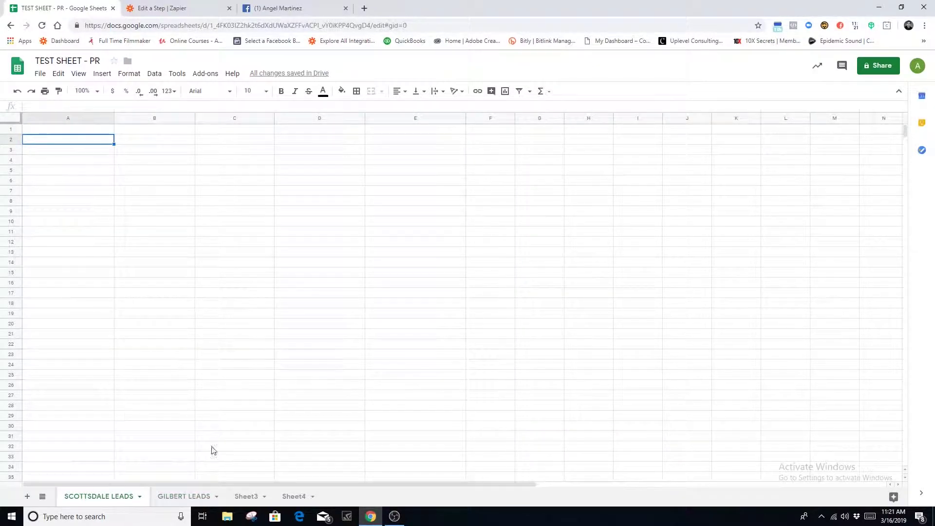
Delete Sheet3 and Sheet4, then go back to cell A1 of SCOTTSDALE LEADS
click(254, 499)
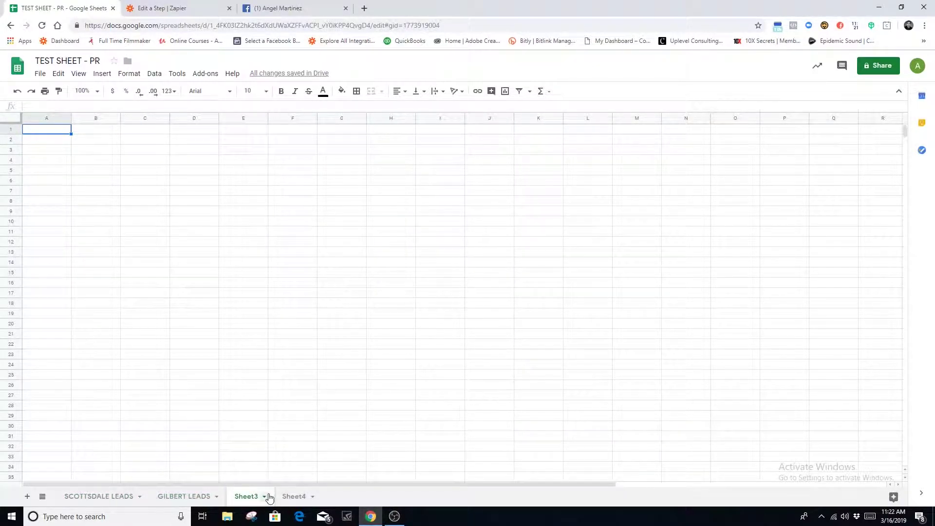
click(266, 498)
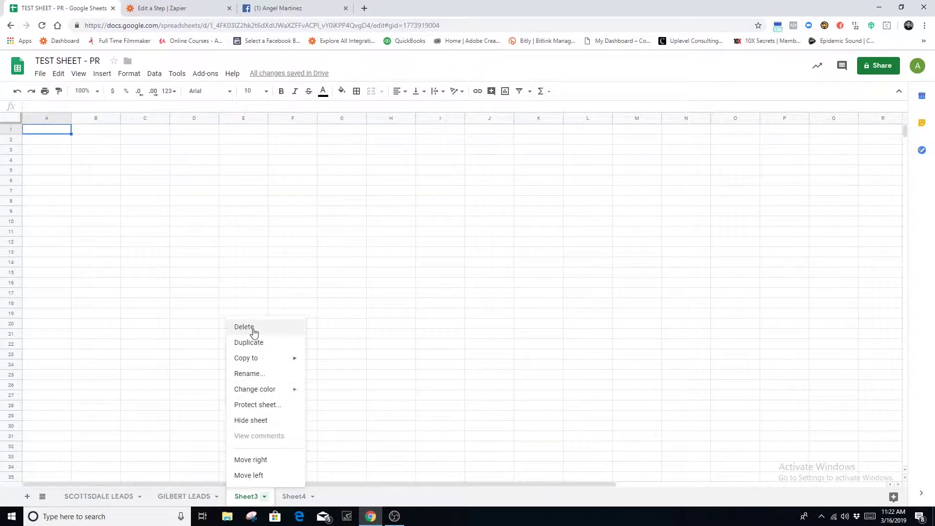
click(250, 327)
click(570, 295)
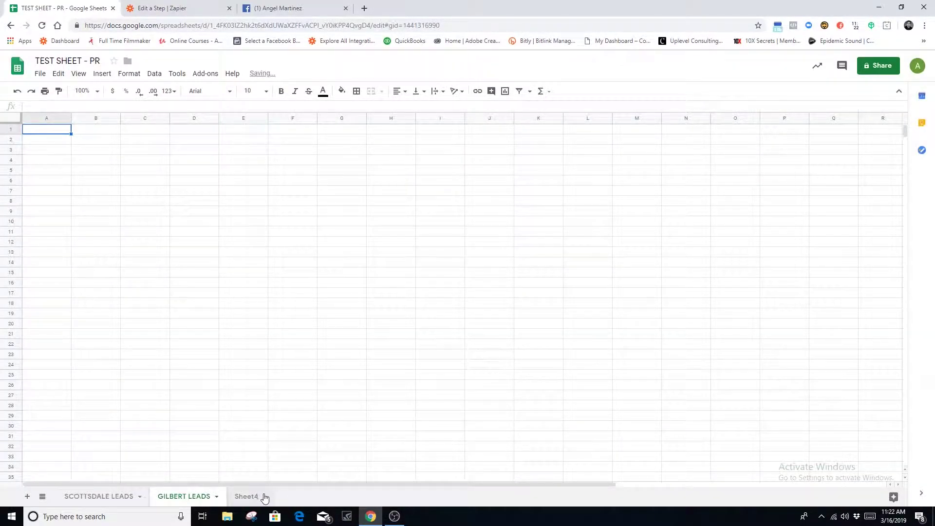
click(264, 496)
click(266, 328)
click(570, 297)
click(108, 494)
click(73, 130)
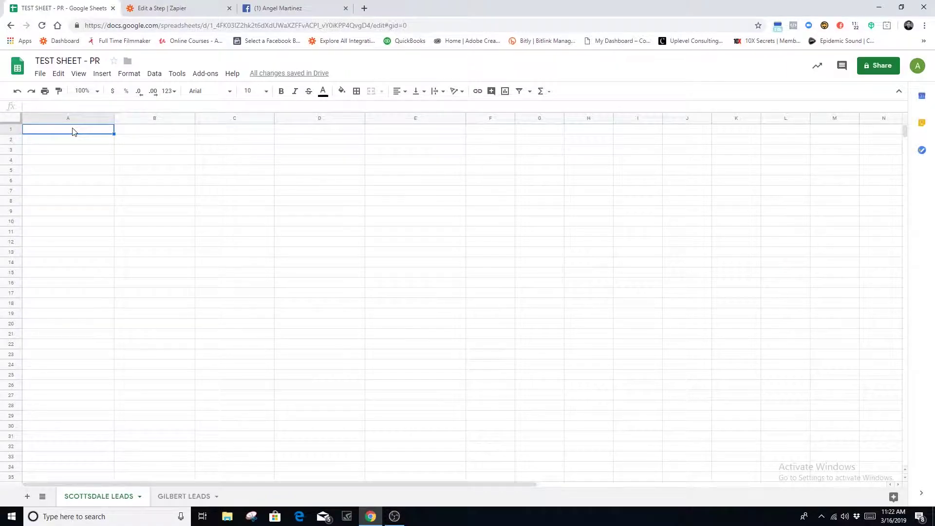
Enter the headers NAME, EMAIL, PHONE #, DATE CREATED and USER ID in cells A1 through E1
text(NAME)
key(Tab)
text(EMAI)
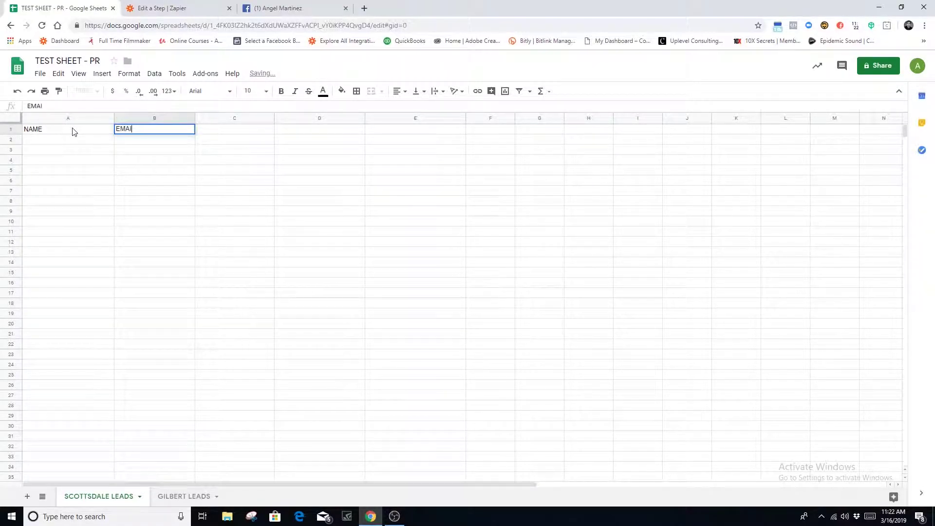
text(L)
key(Tab)
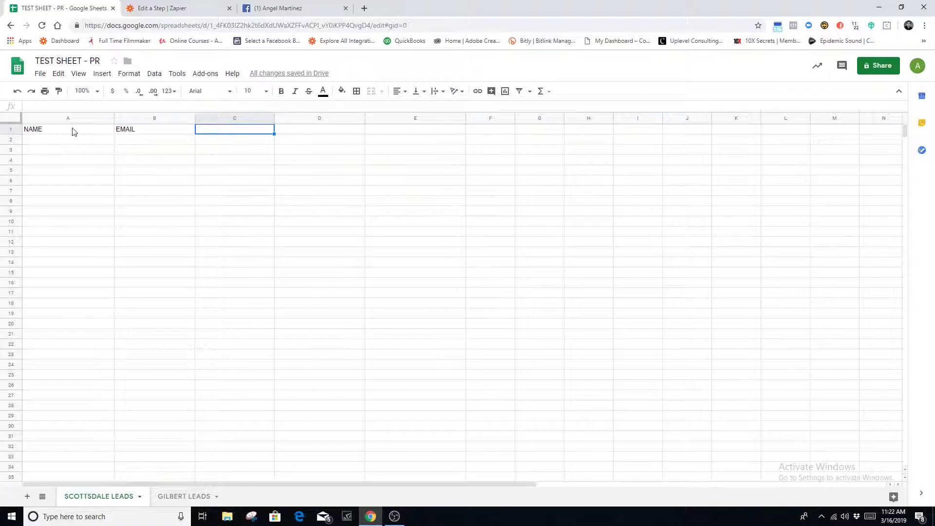
text(PHONE #)
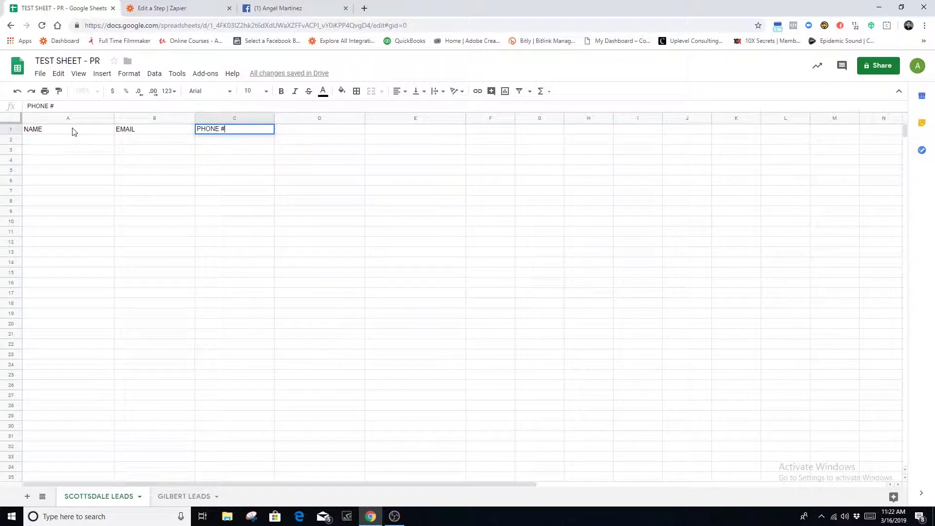
key(Tab)
text(DATE CREATED)
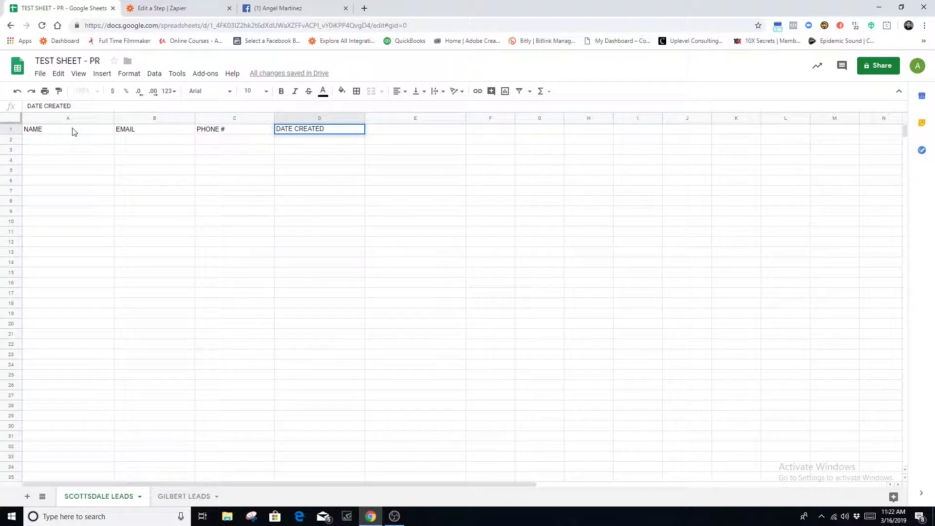
key(Tab)
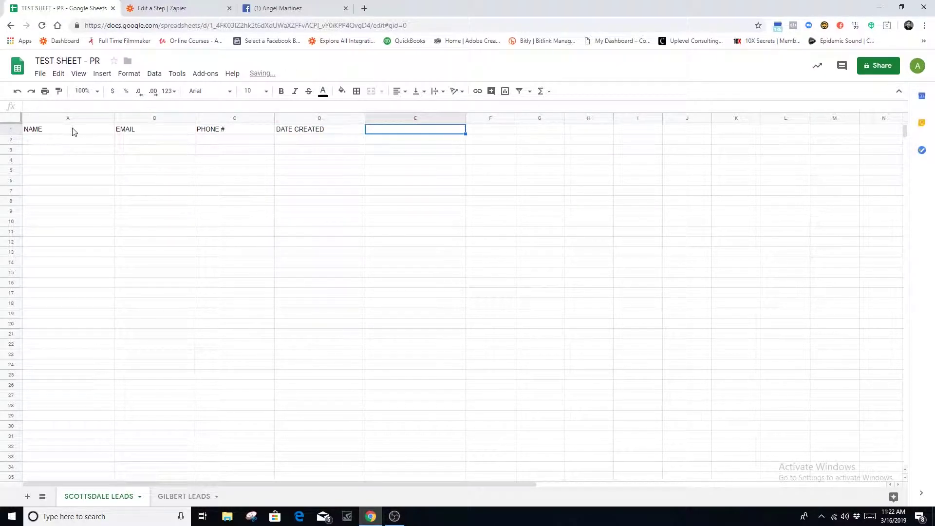
text(USER ID)
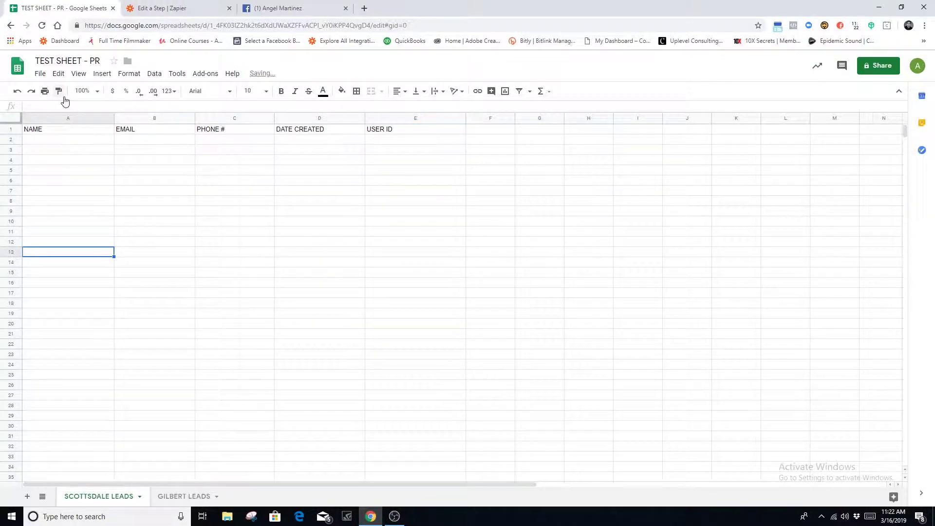
click(54, 143)
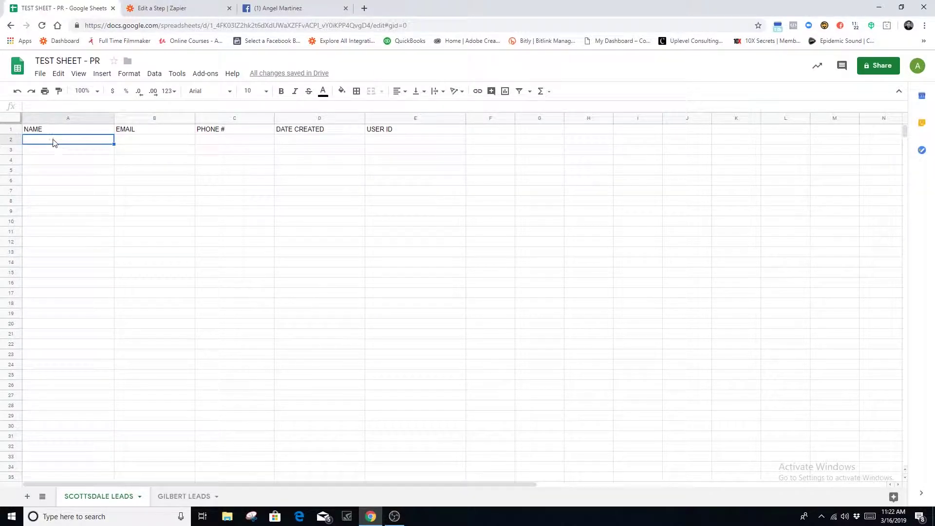
drag(55, 334, 55, 367)
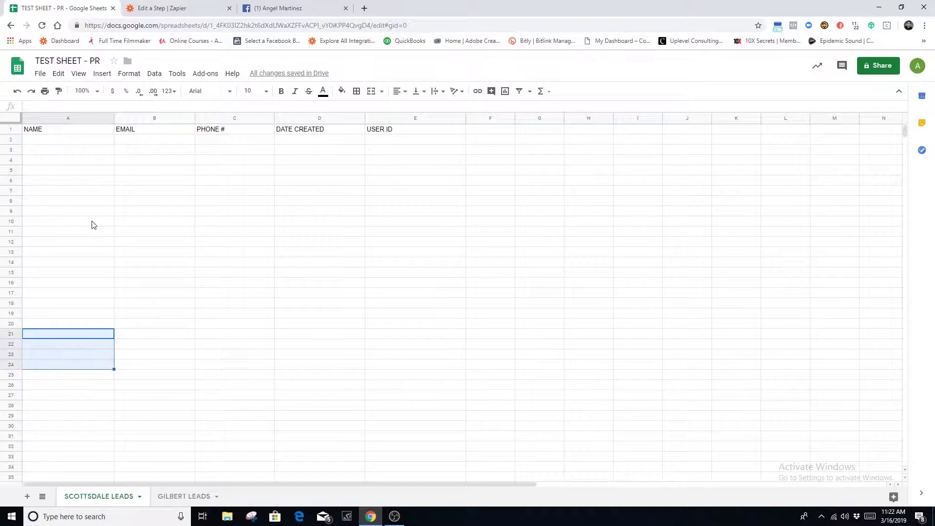
click(142, 119)
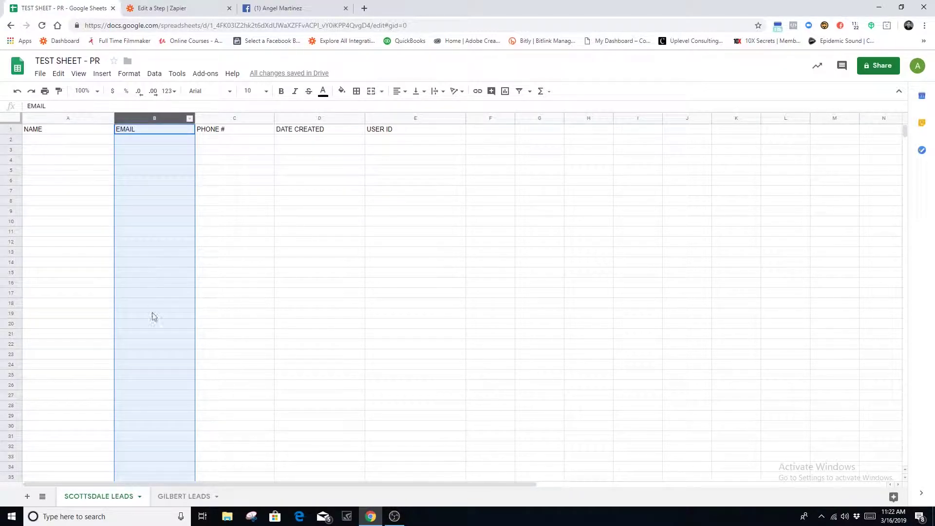
click(226, 118)
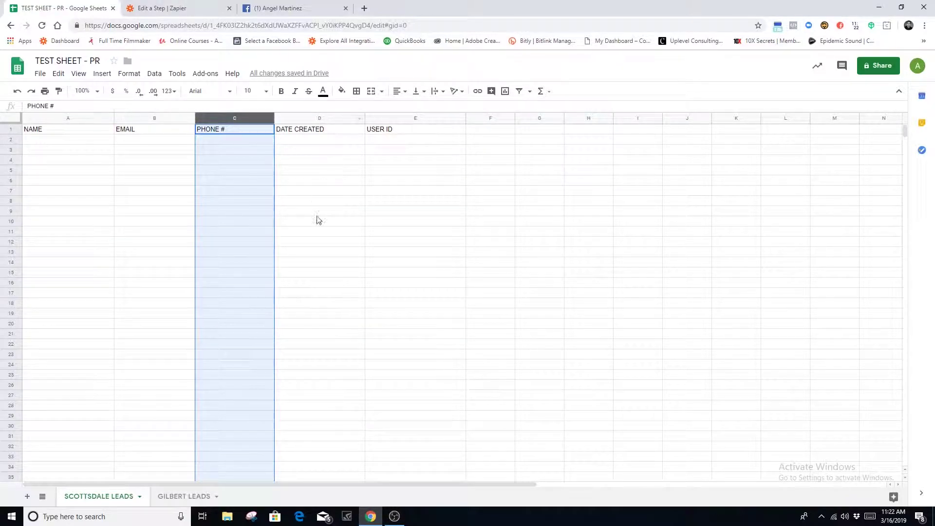
click(335, 119)
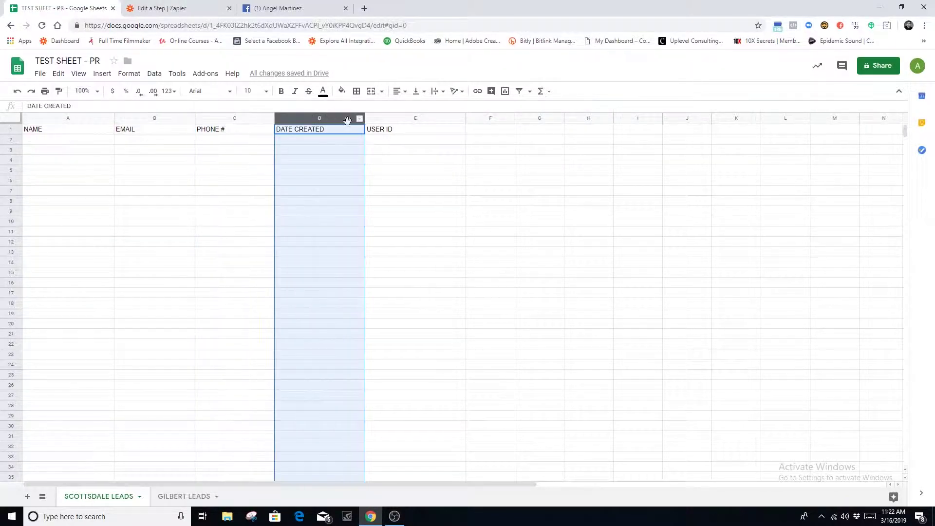
click(378, 118)
click(489, 223)
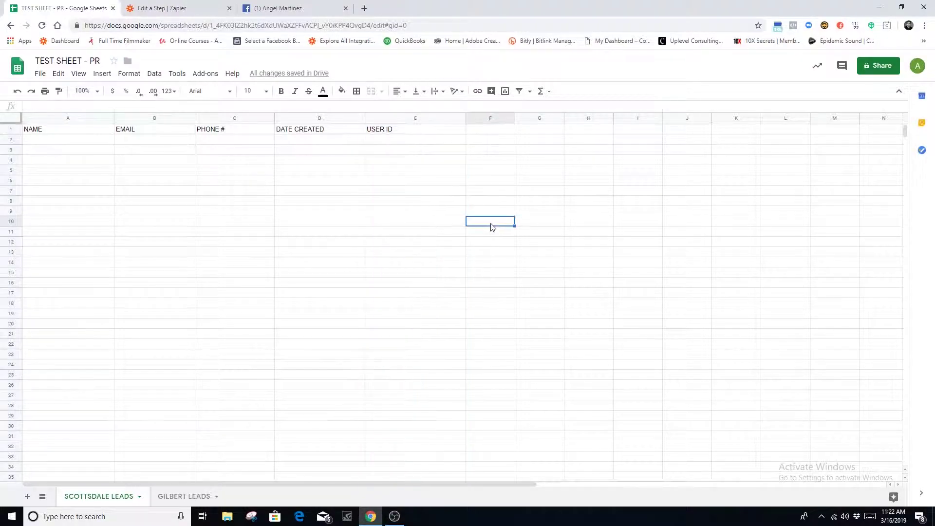
click(420, 141)
click(407, 119)
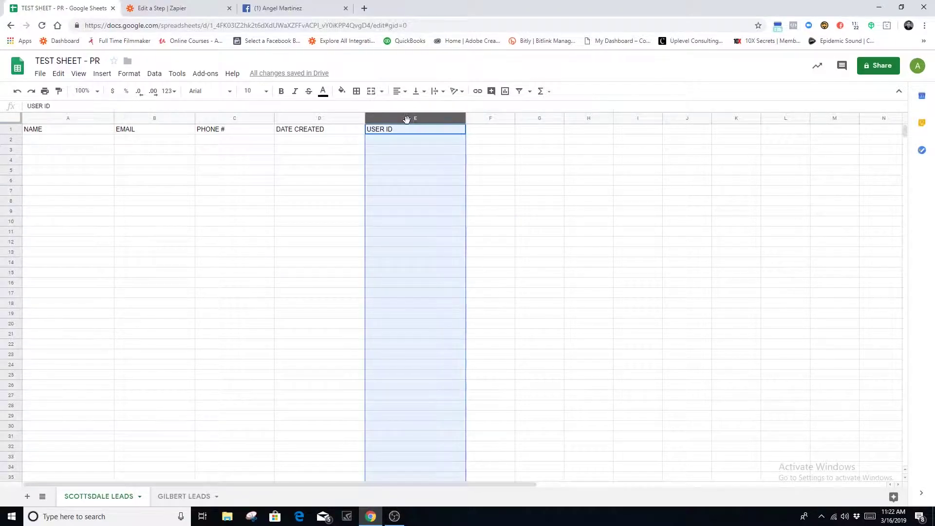
click(506, 236)
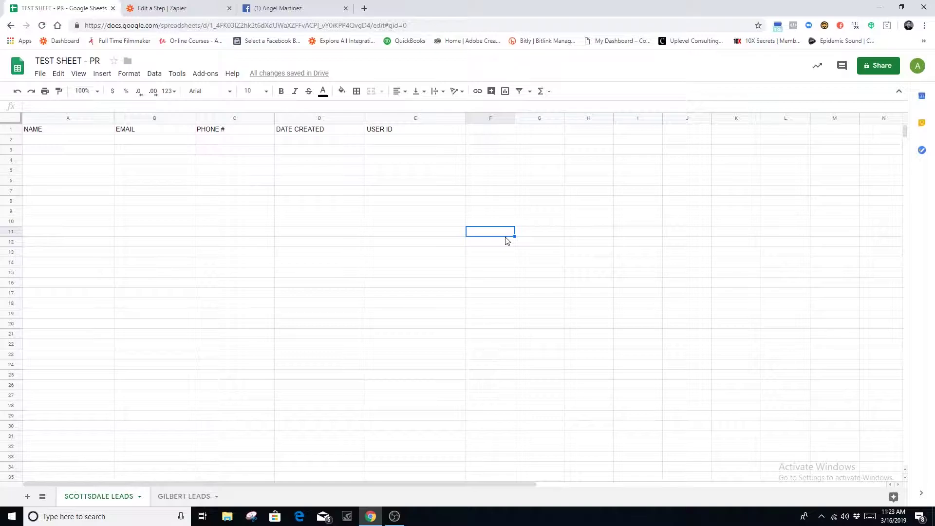
Select the USER ID column E and apply the plain 0 number format
click(398, 141)
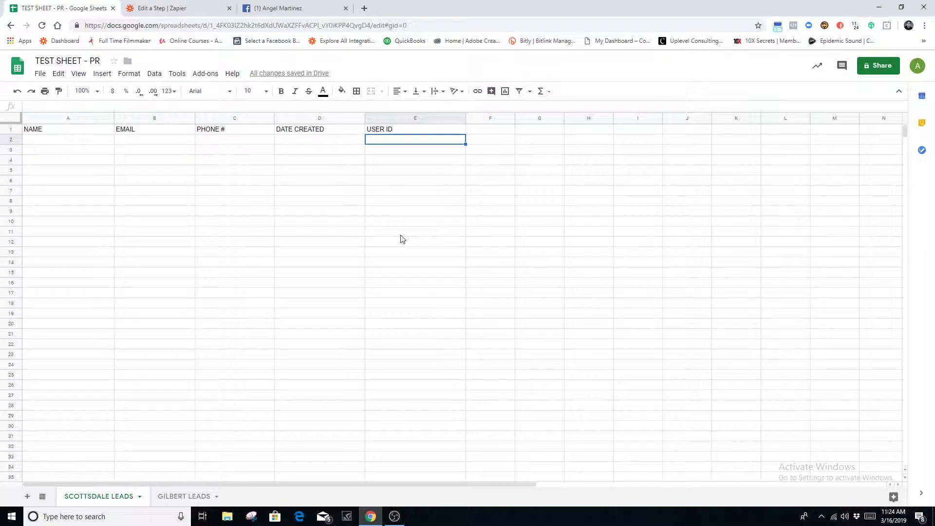
click(502, 233)
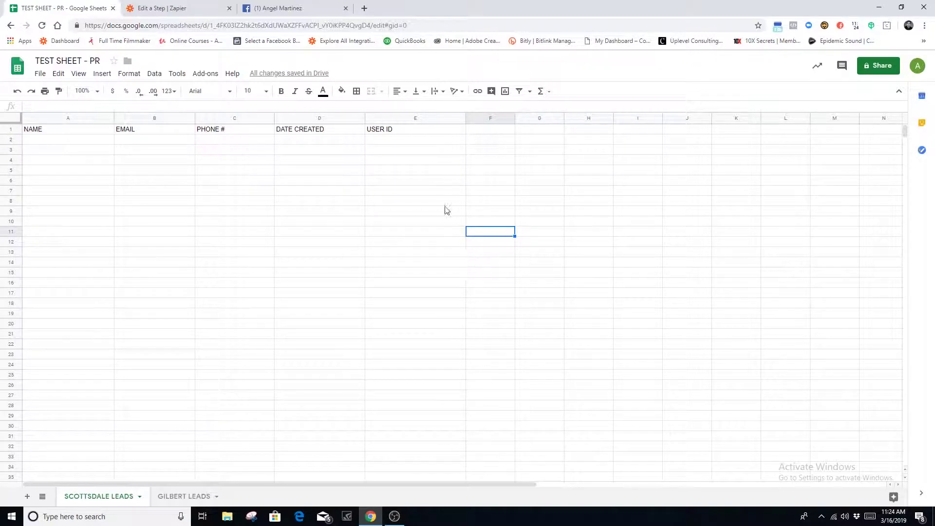
click(403, 142)
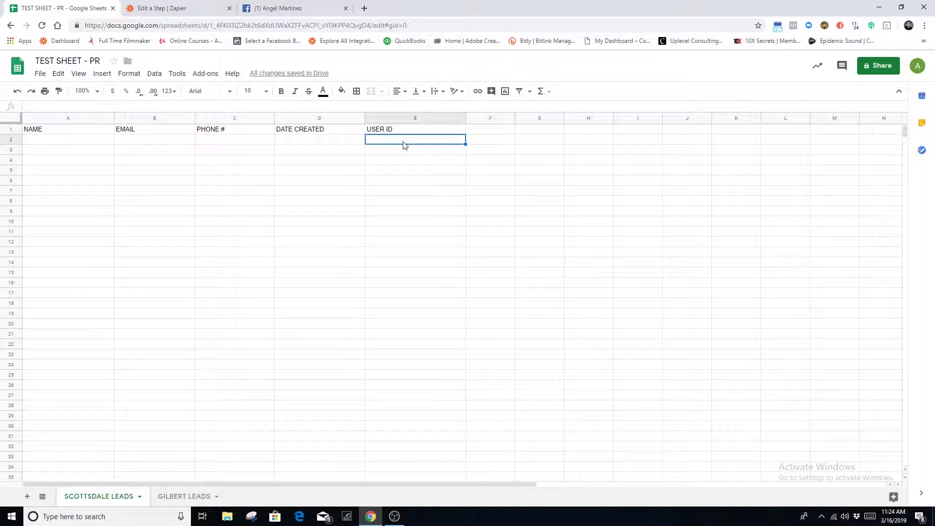
click(407, 117)
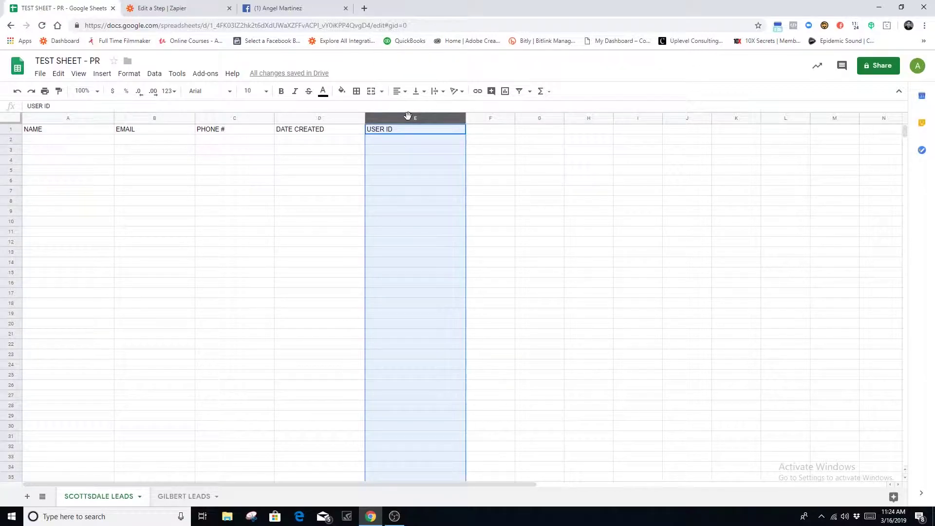
click(475, 243)
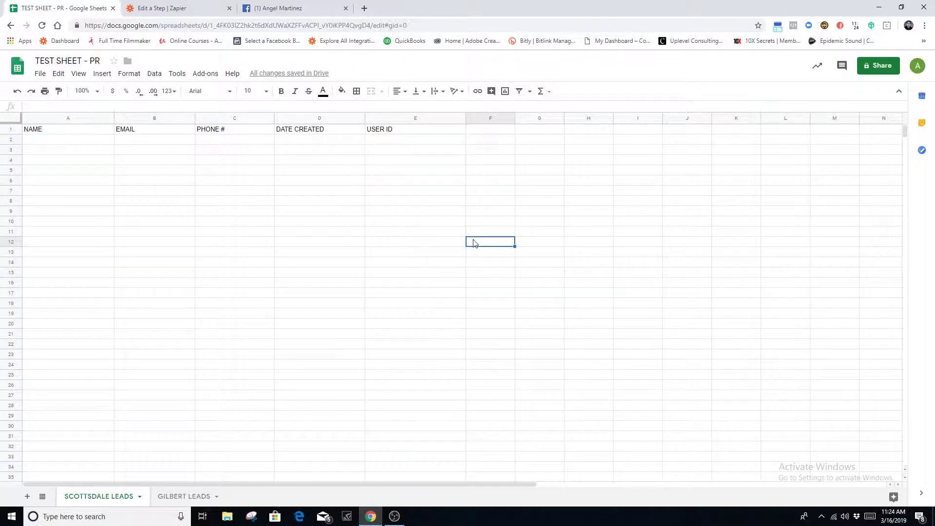
click(388, 118)
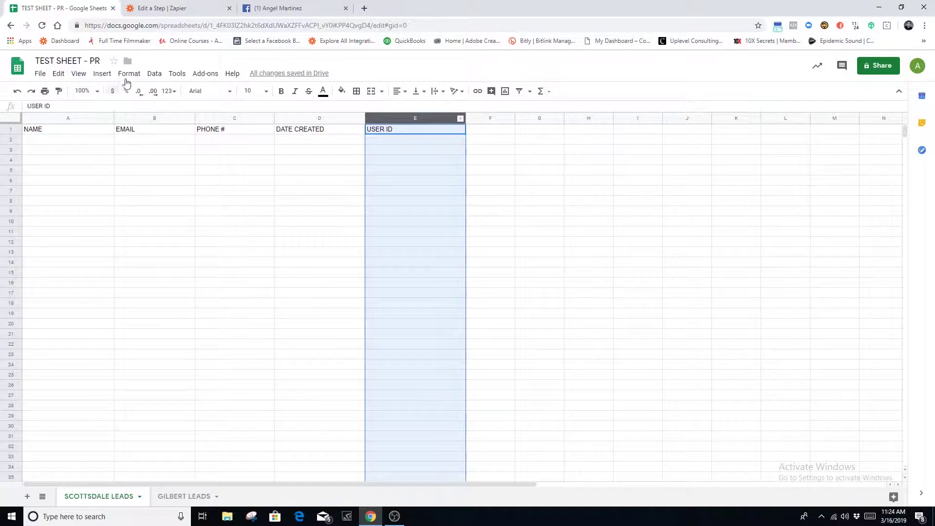
click(130, 74)
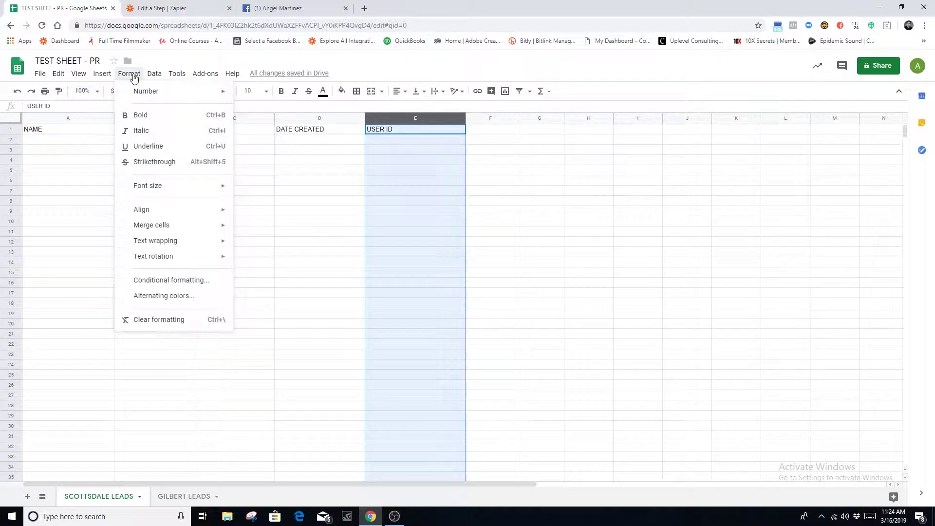
mouse_move(215, 97)
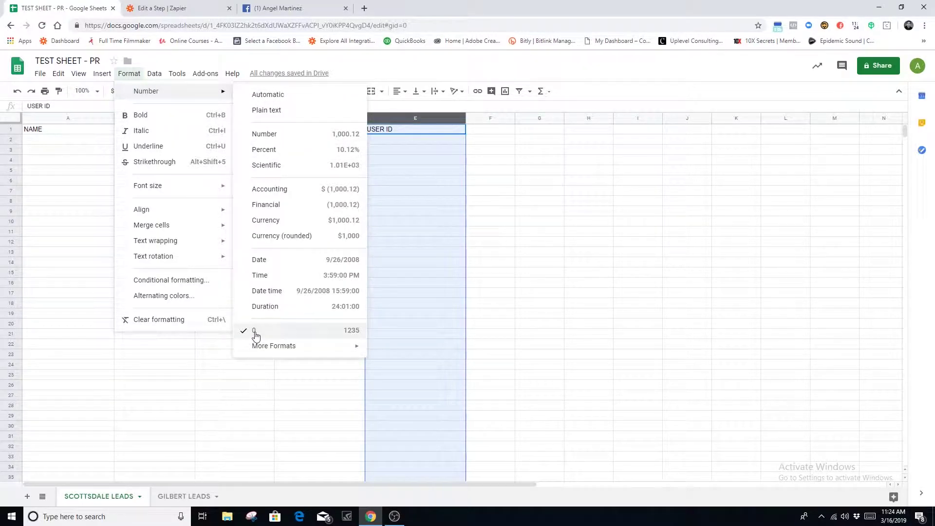
click(255, 334)
Reapply the whole-number 0 format to USER ID and return to the Zapier editor
click(129, 73)
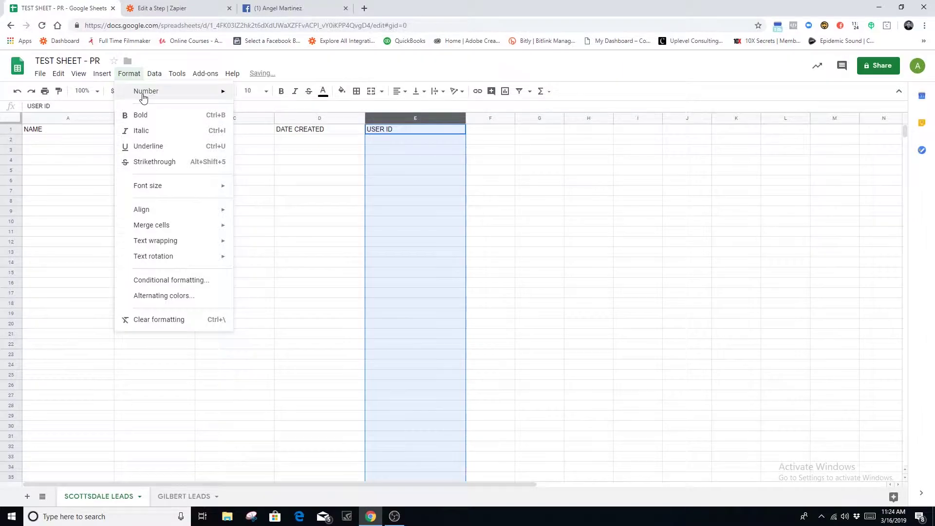
mouse_move(143, 97)
mouse_move(271, 347)
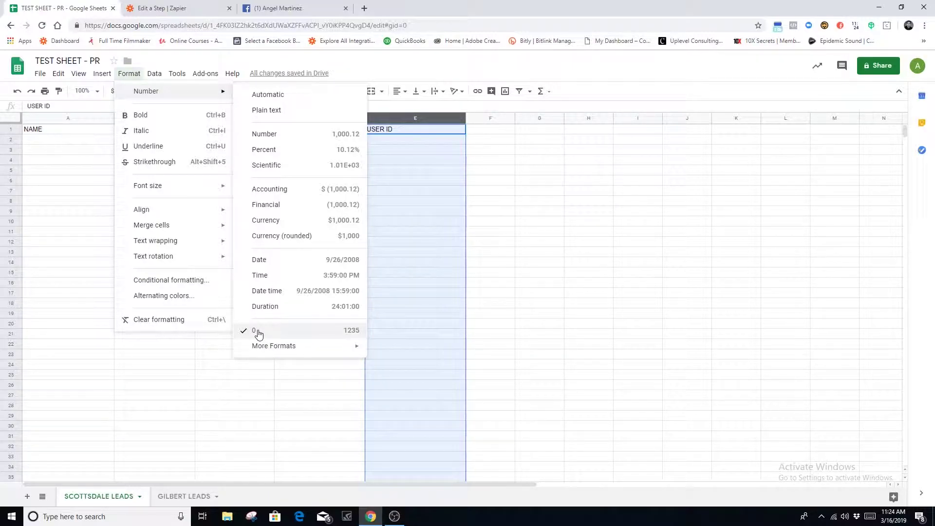
click(295, 335)
click(416, 142)
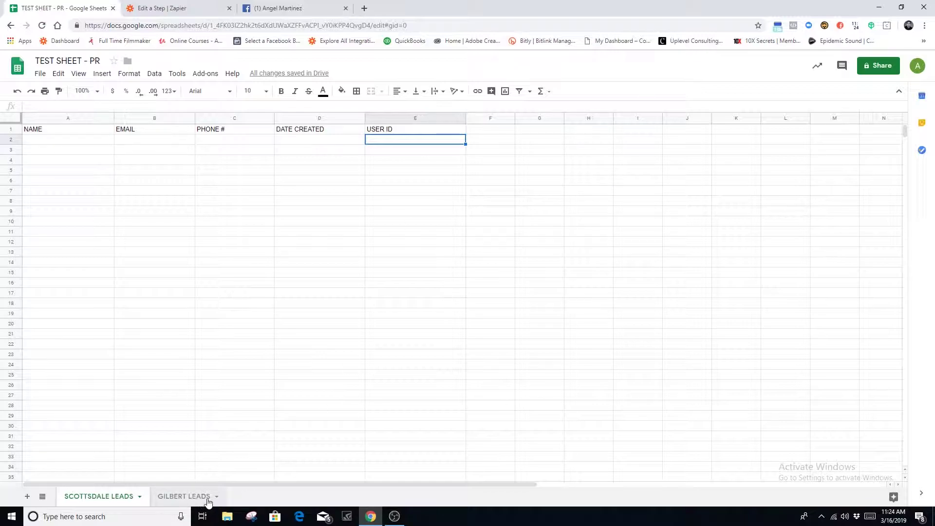
click(183, 12)
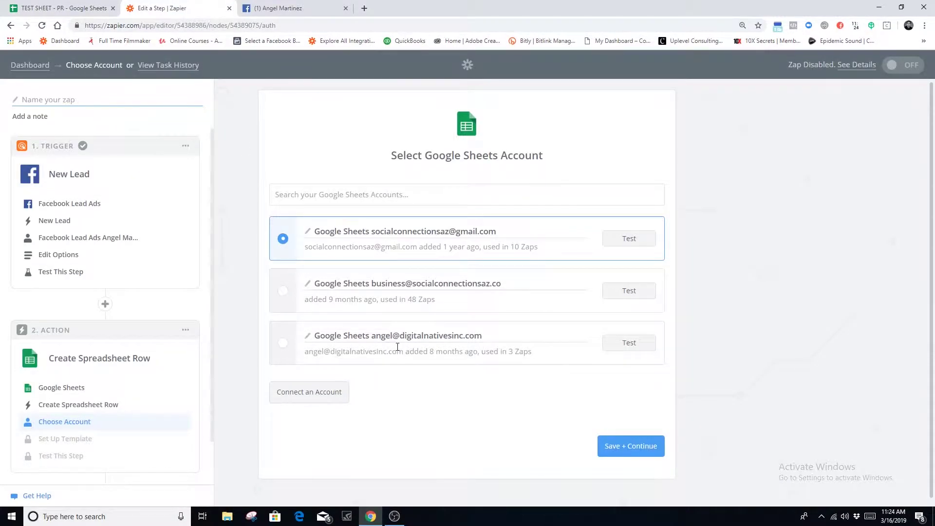
Choose and test the second Google Sheets account, then continue
click(284, 293)
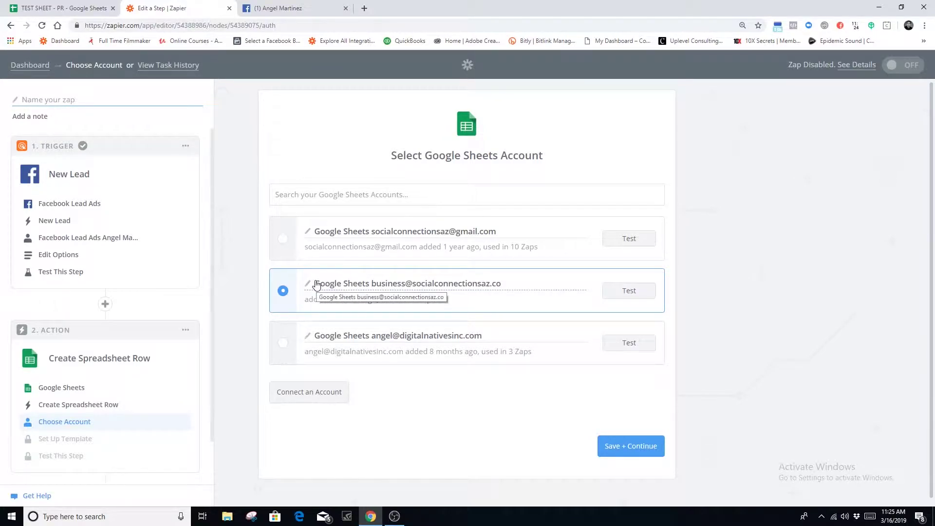
click(640, 295)
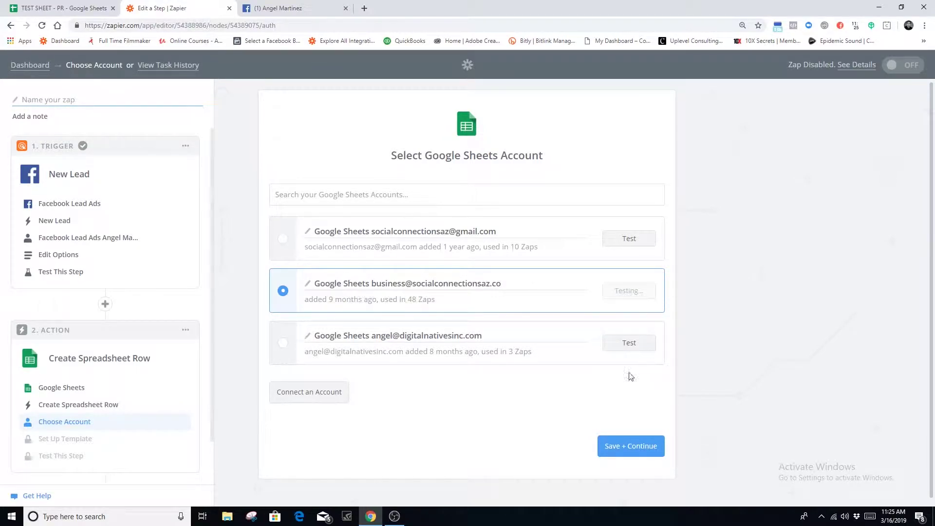
click(632, 446)
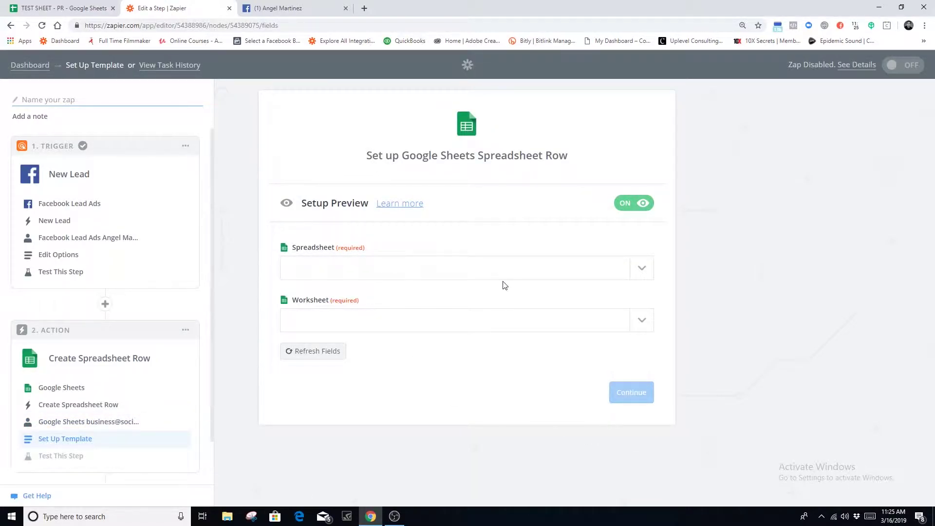
click(63, 9)
click(156, 9)
Pick spreadsheet TEST SHEET - PR and worksheet SCOTTSDALE LEADS
click(619, 273)
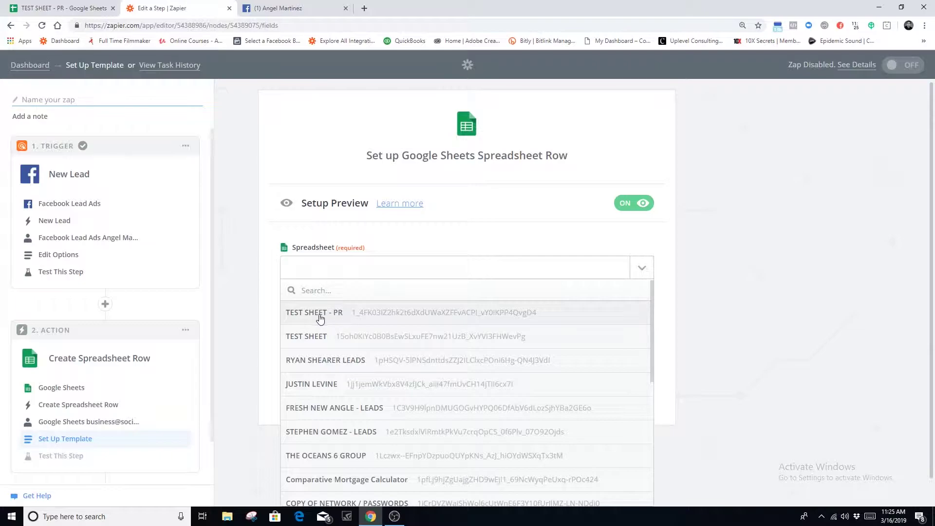
click(320, 318)
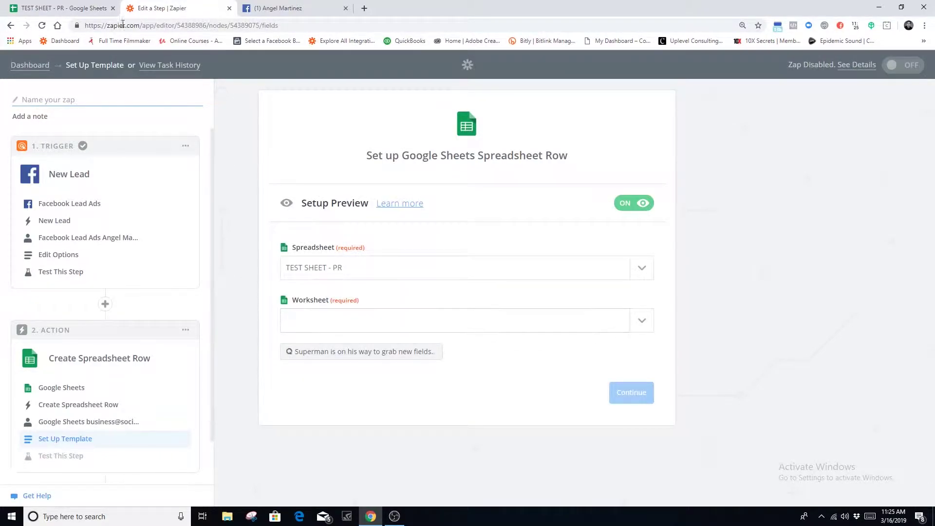
click(85, 12)
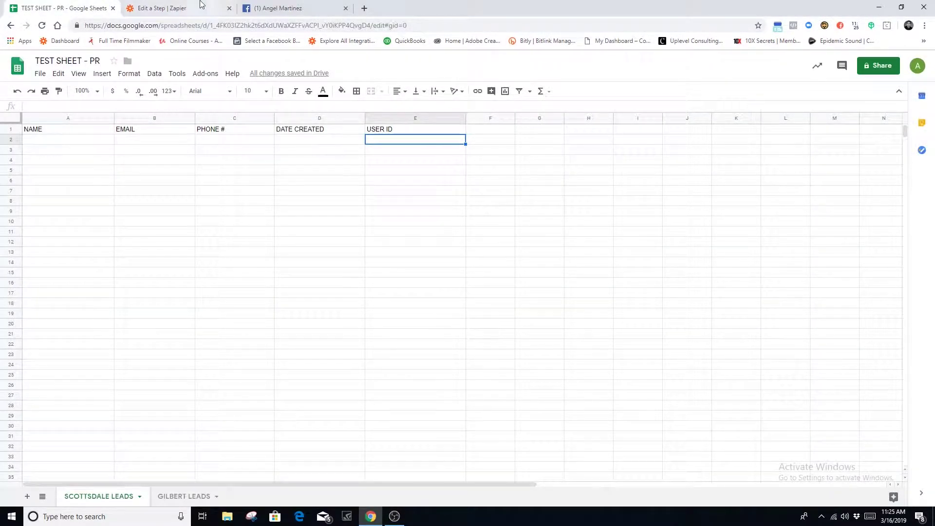
click(200, 7)
click(648, 320)
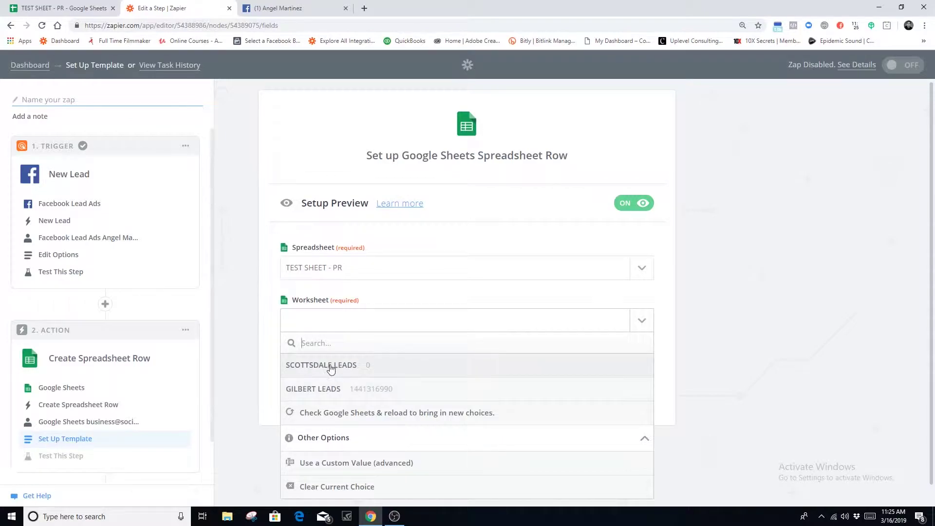
click(331, 366)
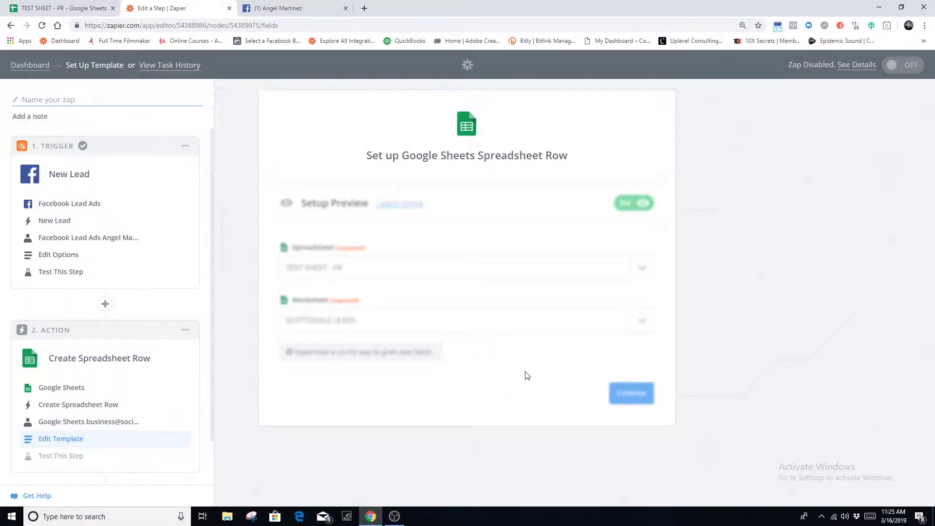
Map NAME, EMAIL and PHONE # to the lead's Full Name, Email and Phone Number
scroll(501, 351, down, 3)
scroll(403, 292, up, 1)
scroll(403, 173, down, 2)
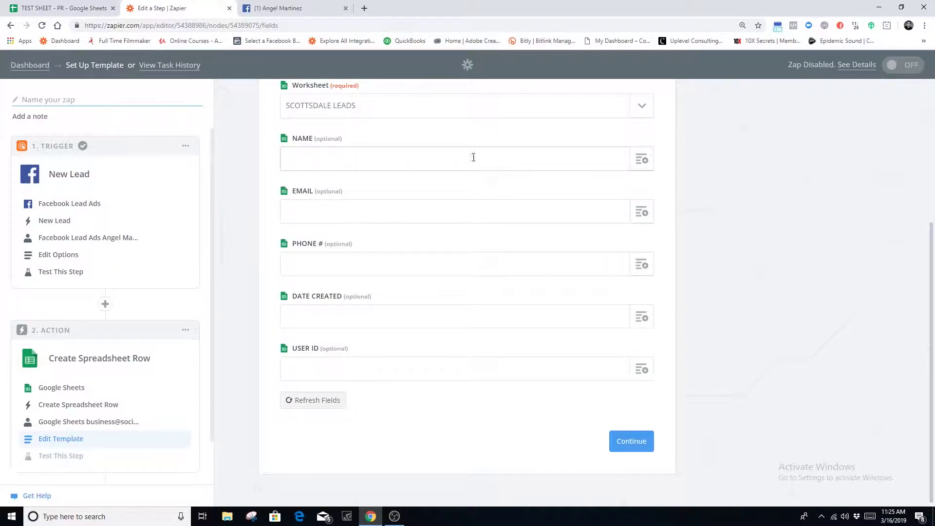
click(642, 160)
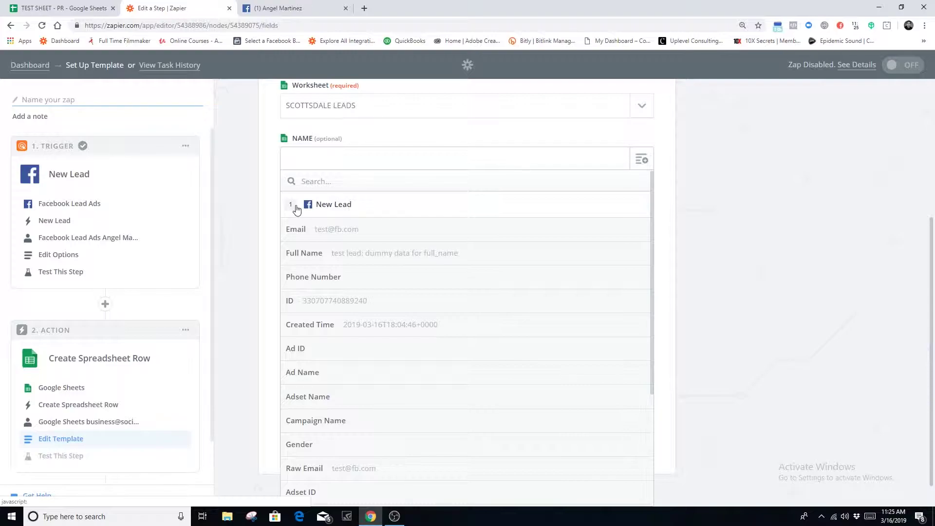
click(340, 261)
click(642, 213)
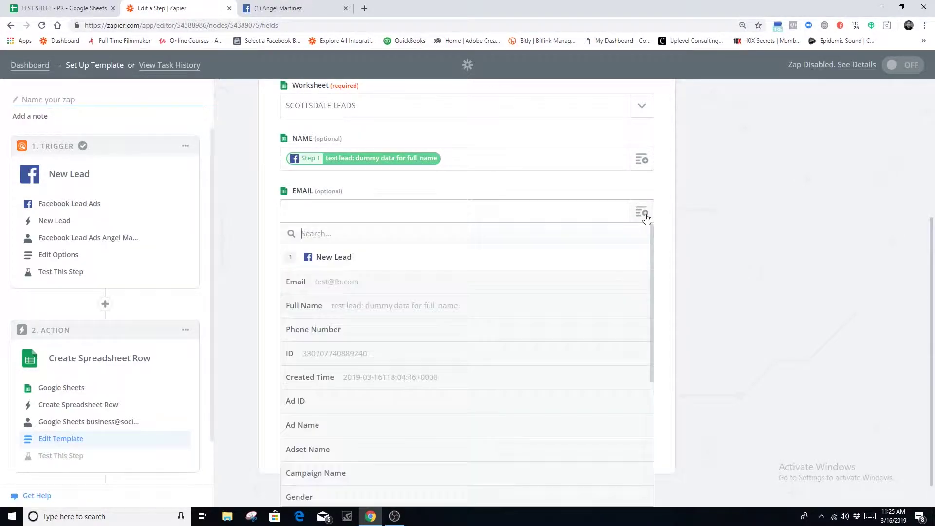
click(302, 284)
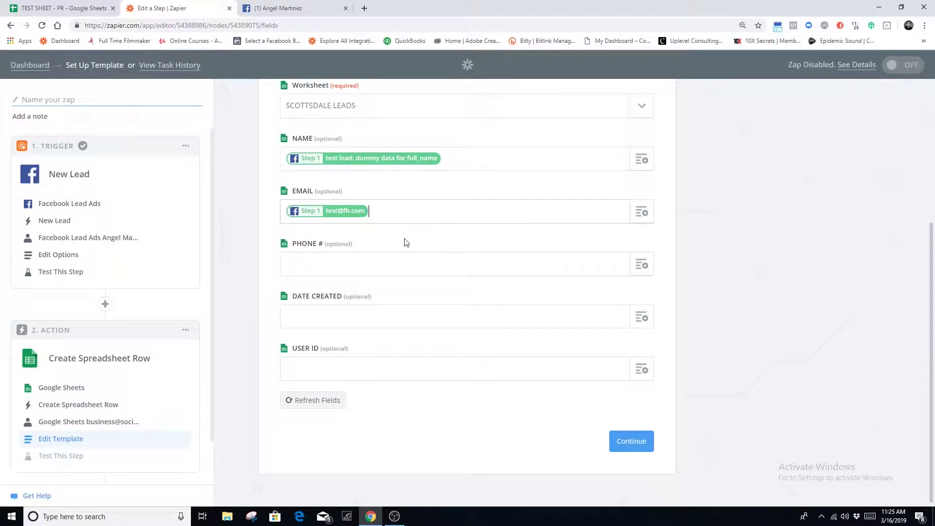
click(642, 267)
click(330, 381)
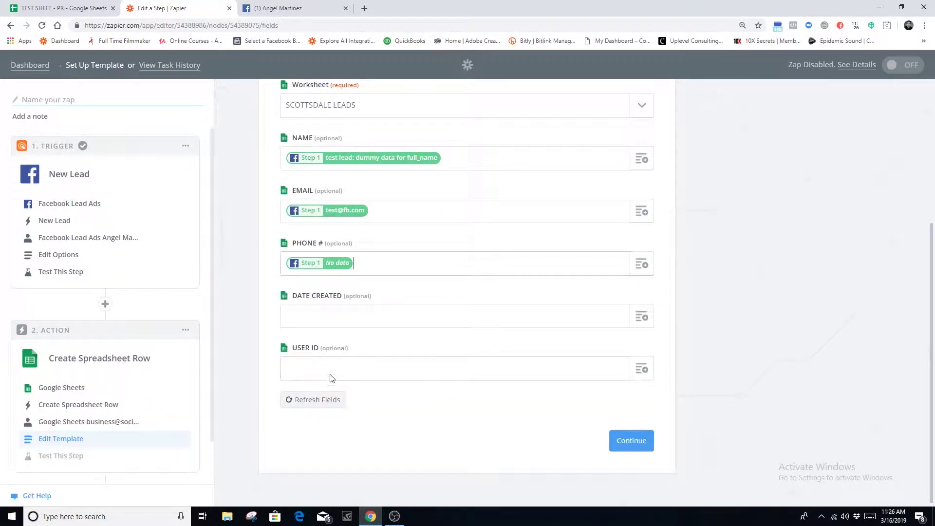
Map DATE CREATED to Created Time and USER ID to ID, then continue
click(645, 324)
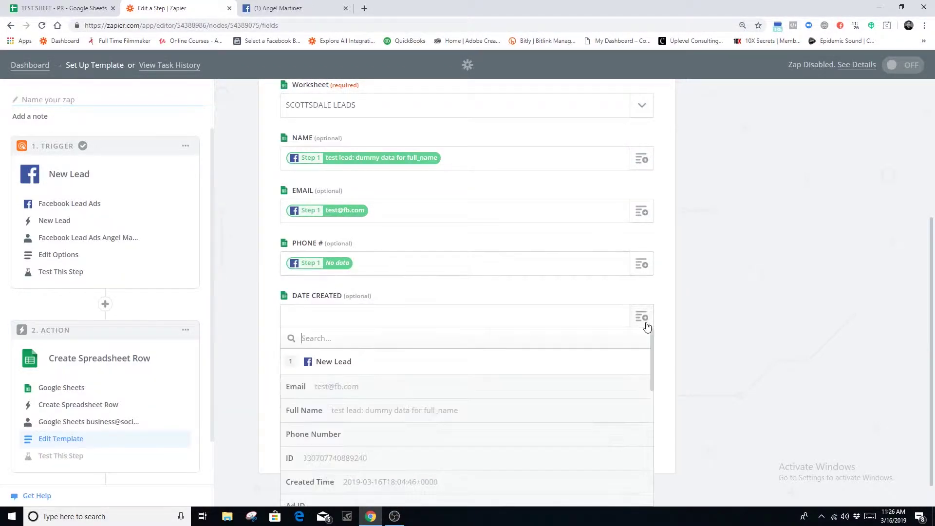
scroll(265, 287, down, 2)
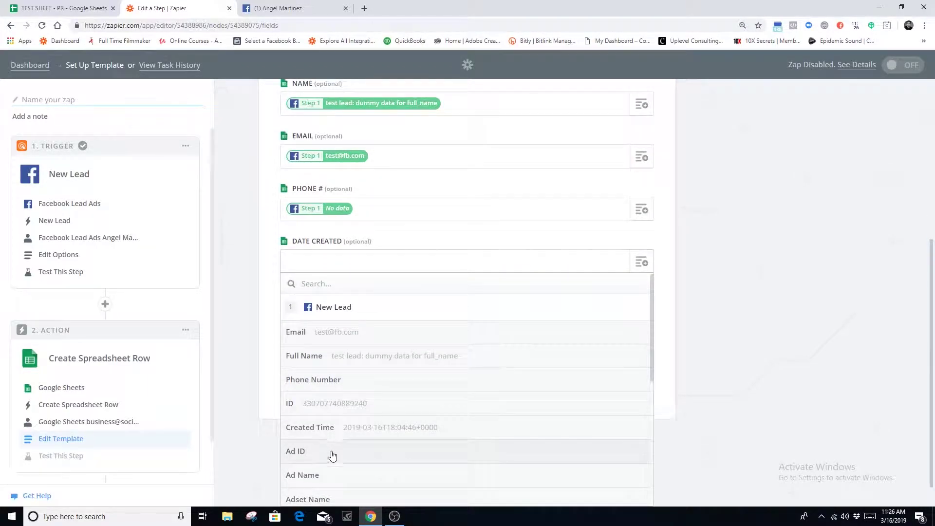
scroll(327, 443, down, 2)
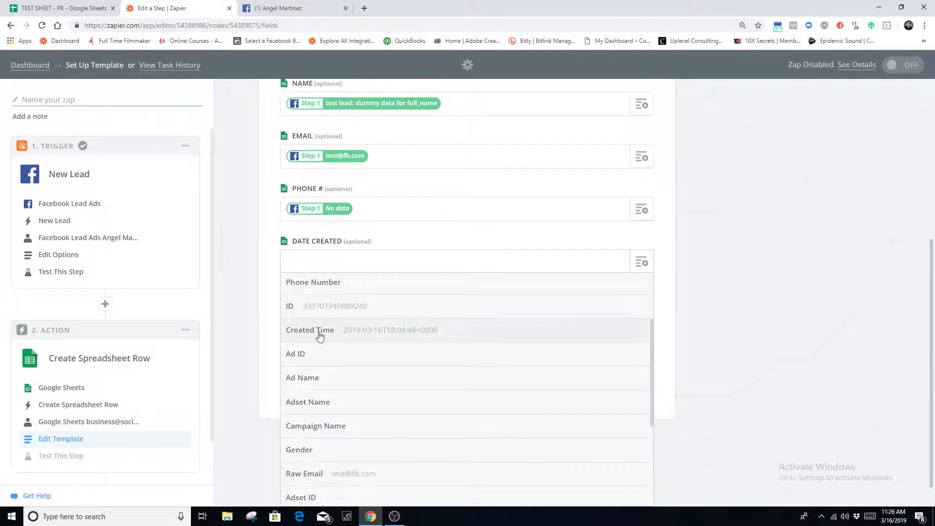
click(323, 332)
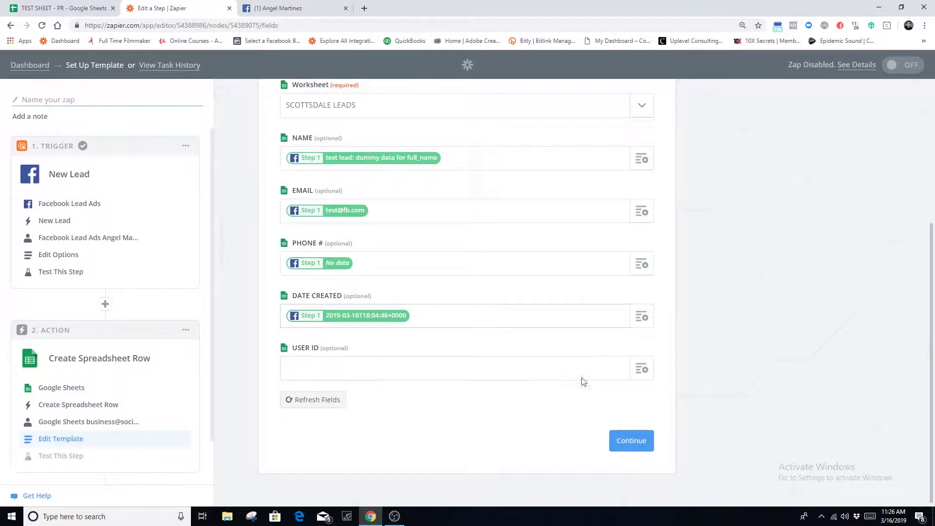
click(641, 369)
scroll(273, 390, down, 2)
scroll(324, 427, down, 2)
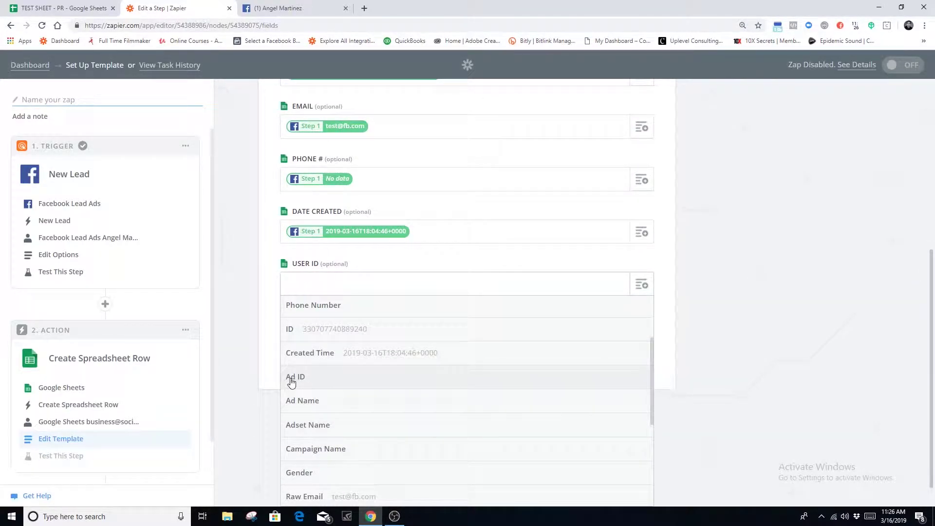
scroll(299, 382, down, 3)
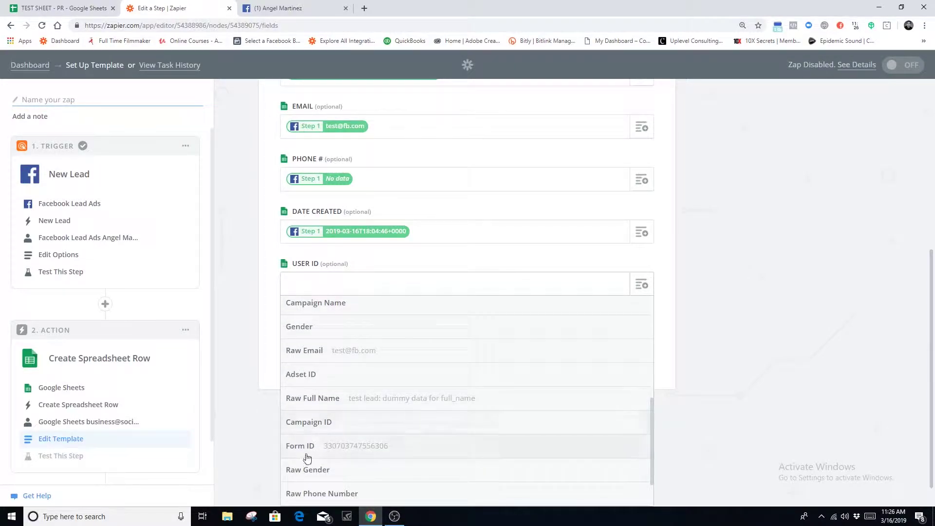
scroll(312, 448, down, 1)
scroll(340, 446, up, 8)
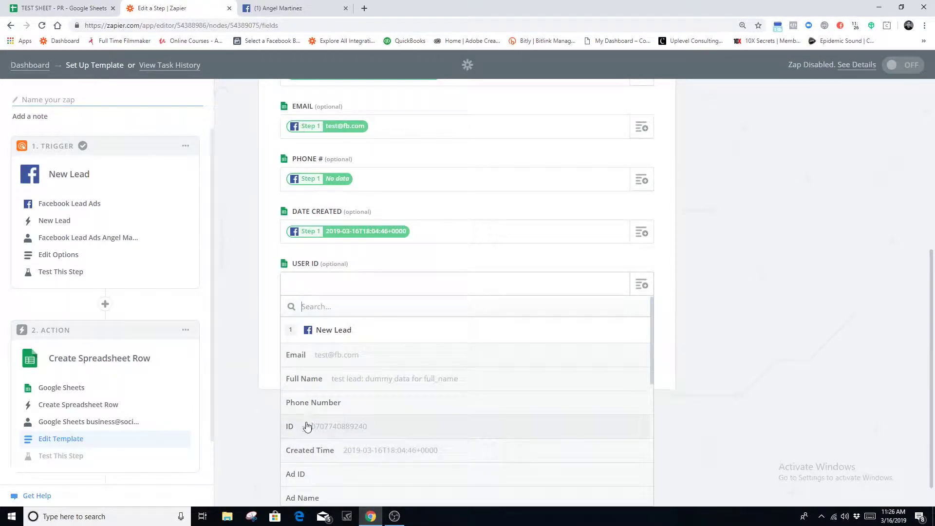
click(289, 428)
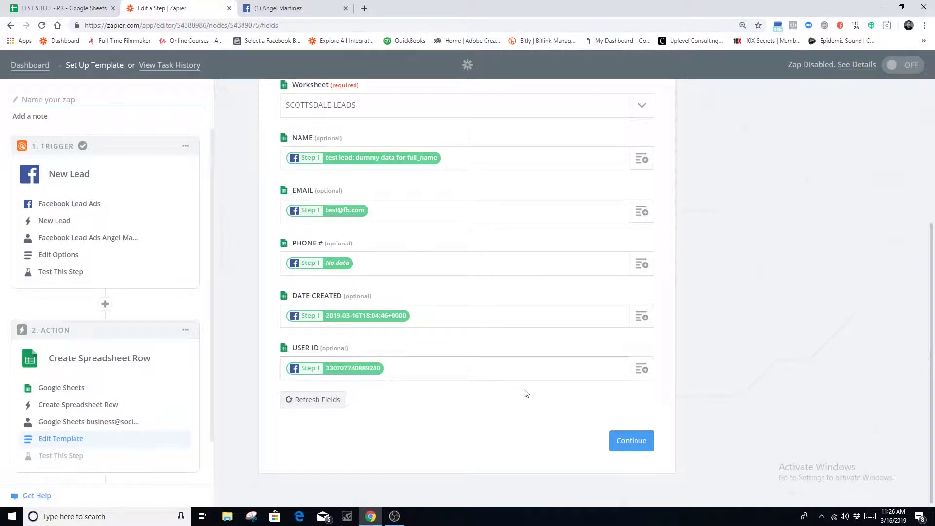
click(637, 444)
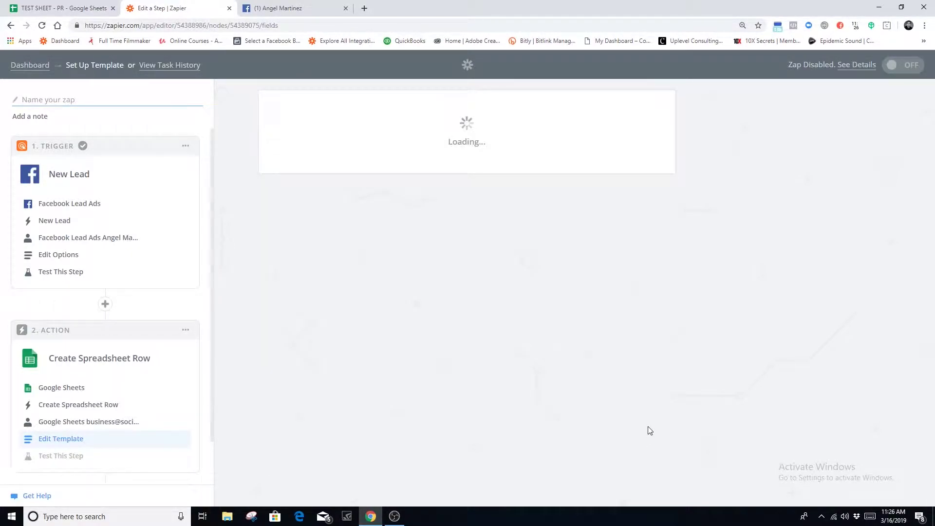
Send a sample lead row to the SCOTTSDALE LEADS worksheet as a test
scroll(674, 378, down, 3)
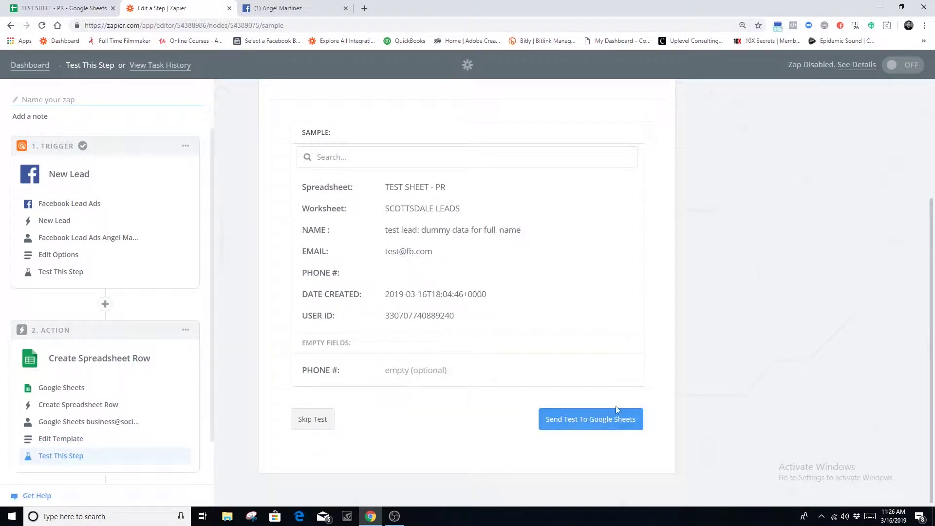
click(579, 425)
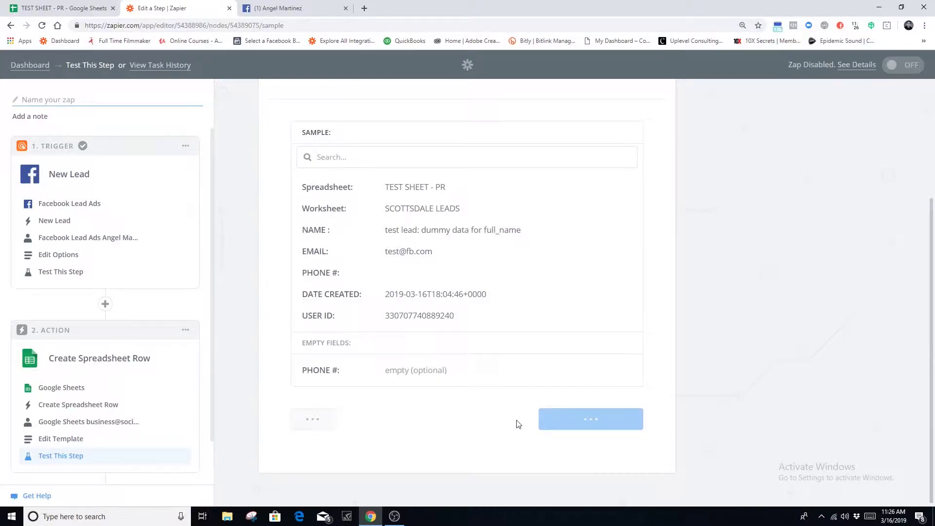
In the TEST SHEET - PR spreadsheet, autofit column A and clear row 2's test lead
click(68, 14)
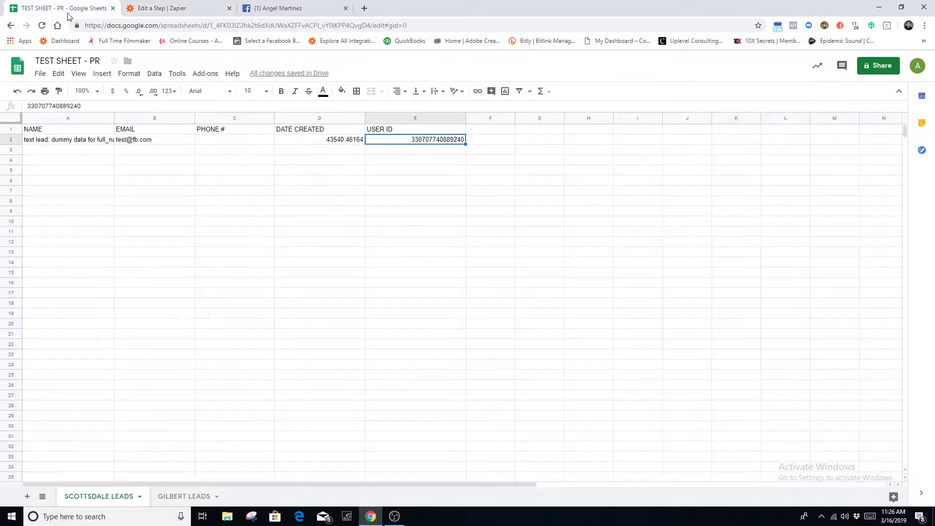
drag(119, 115, 119, 114)
double_click(119, 115)
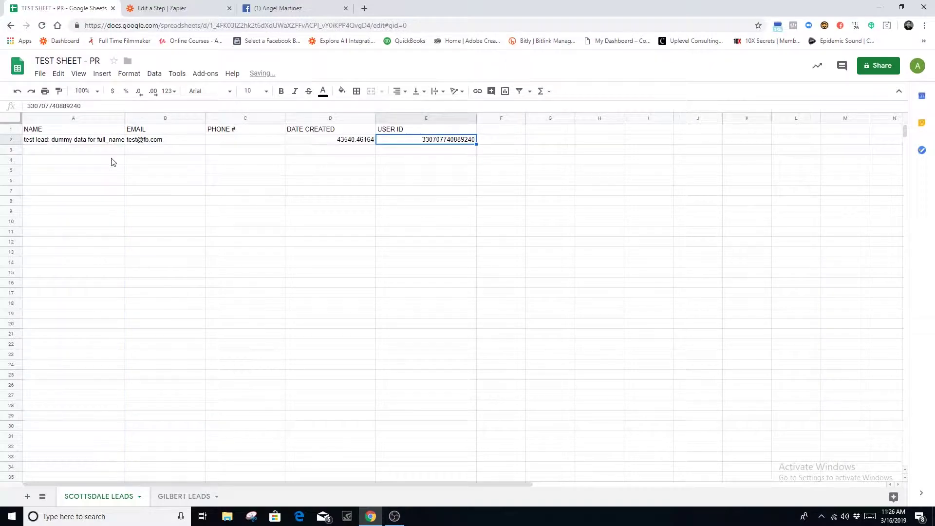
click(11, 140)
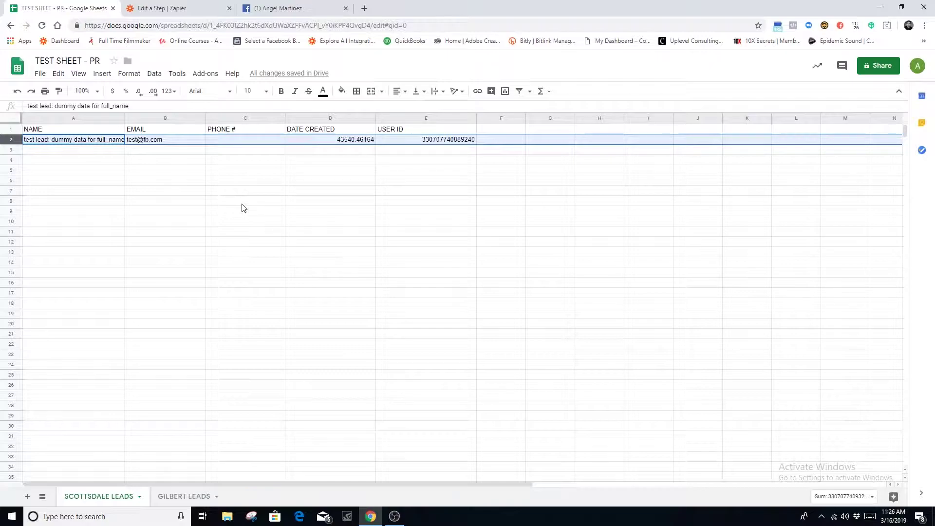
key(Delete)
click(178, 9)
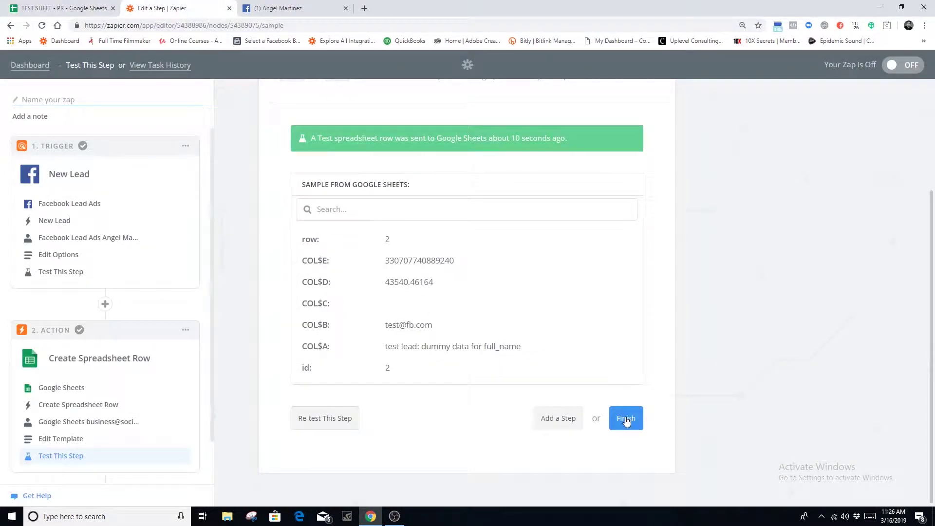
Finish the spreadsheet row step and add a new third action step
click(626, 418)
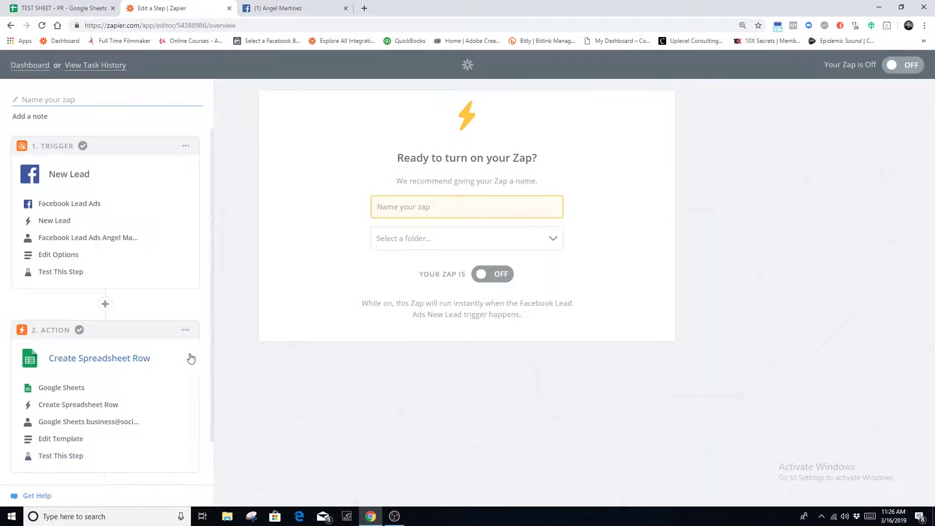
scroll(195, 358, down, 1)
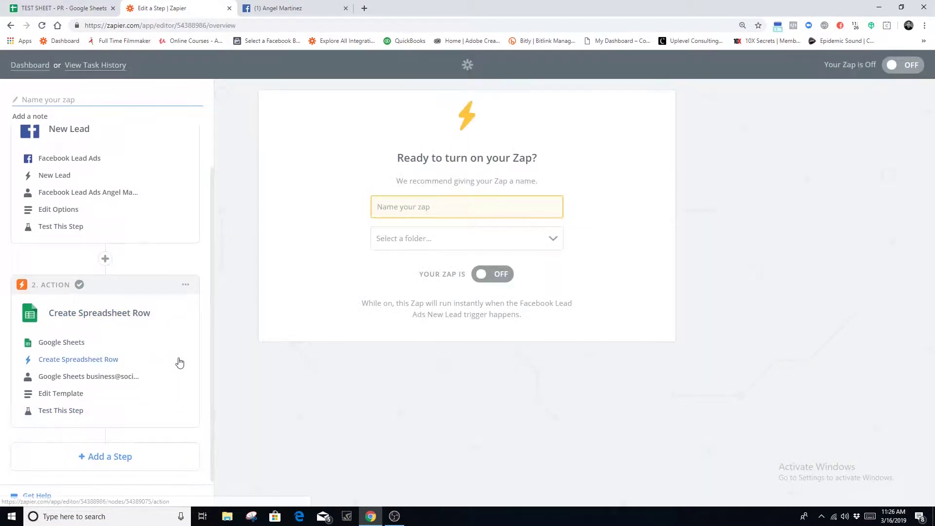
click(108, 460)
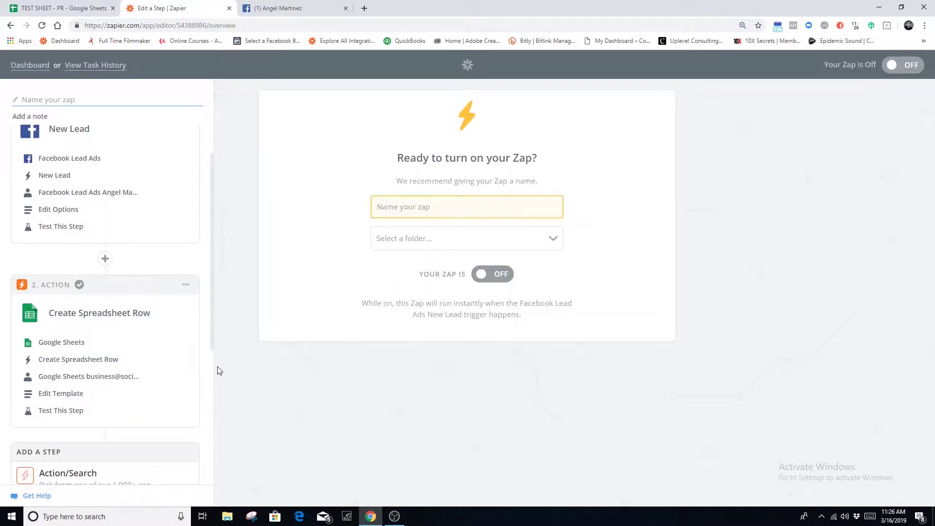
scroll(46, 451, down, 5)
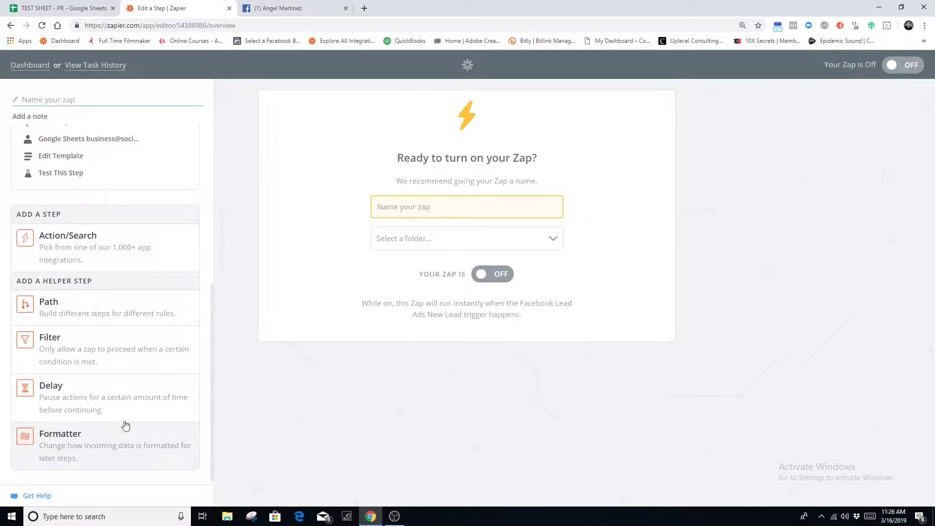
click(115, 244)
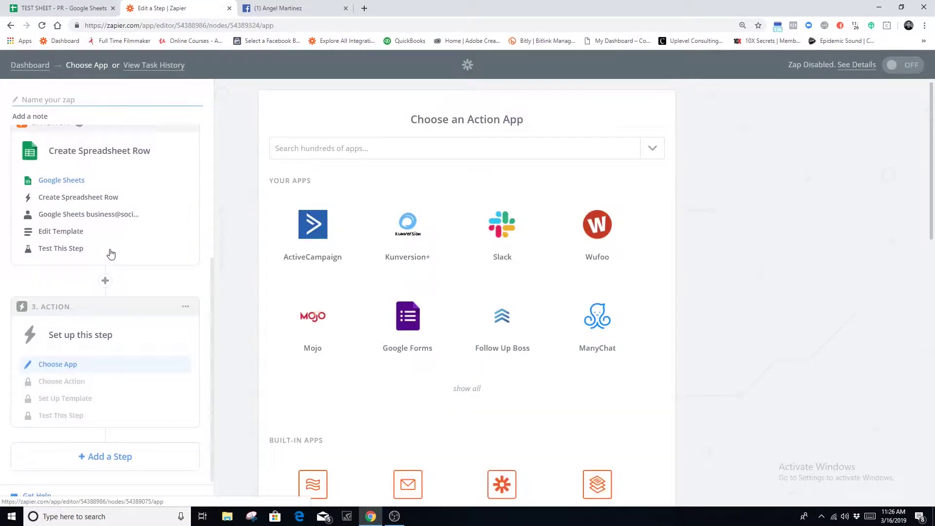
Choose Gmail as the action app with the Send Email action
click(314, 149)
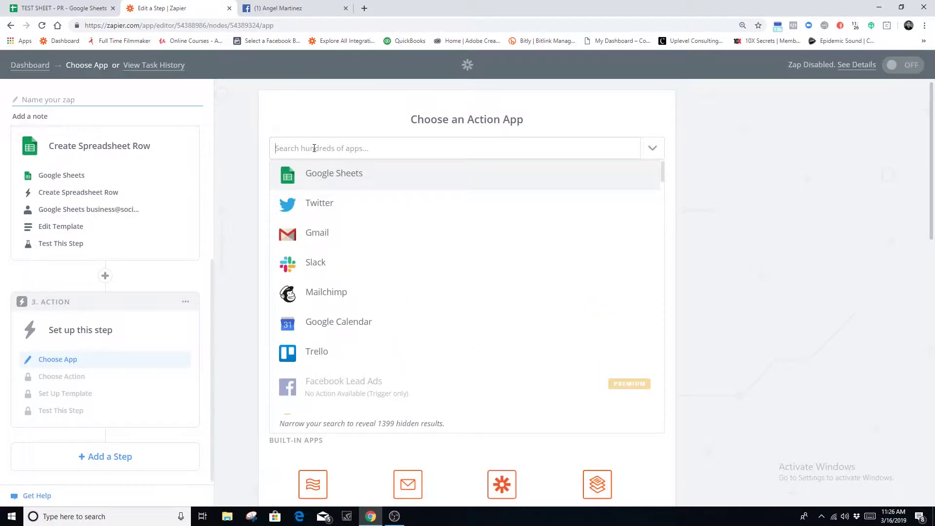
text(GOOGE )
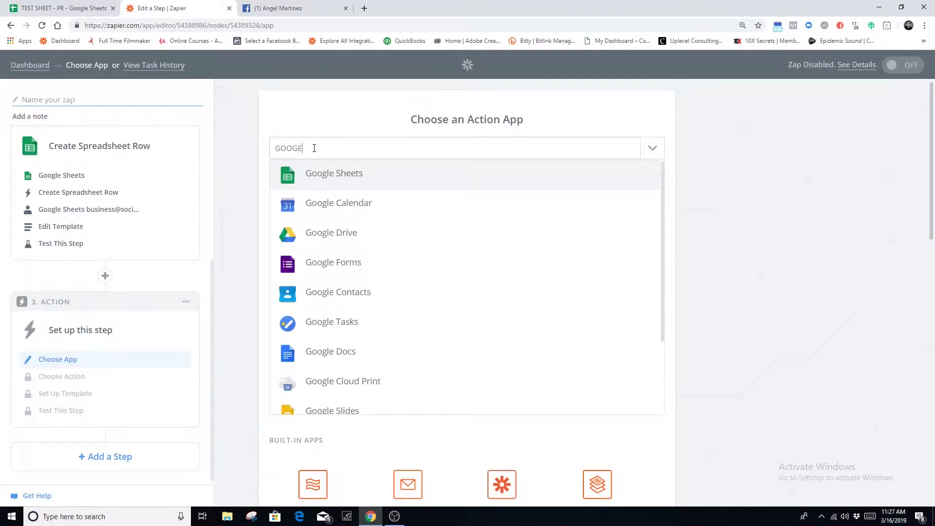
text(EMAU)
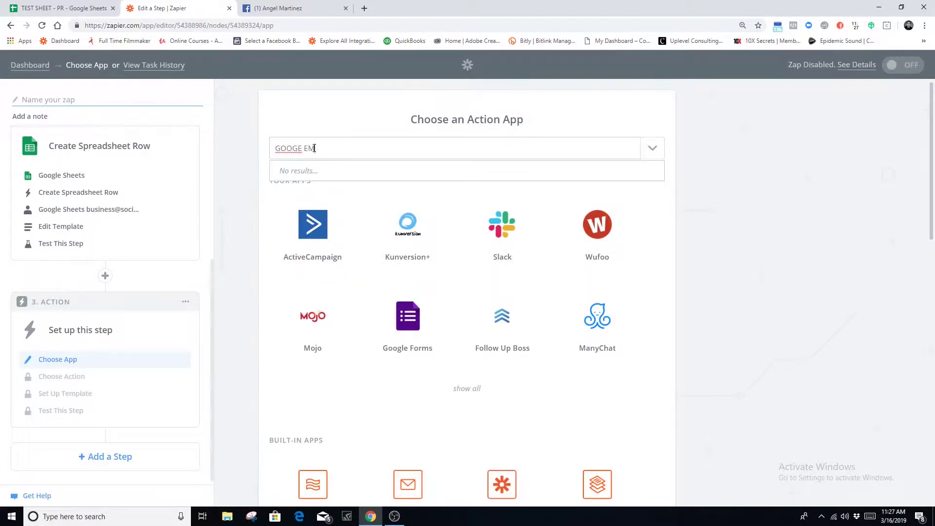
key(BackSpace)
key(BackSpace)
key(BackSpace)
key(BackSpace)
key(BackSpace)
key(BackSpace)
key(BackSpace)
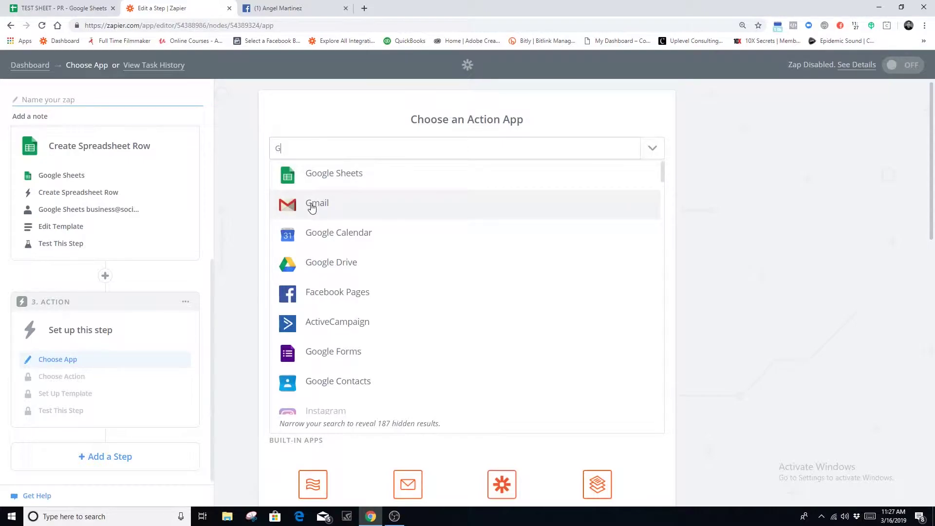
text(mail)
click(315, 174)
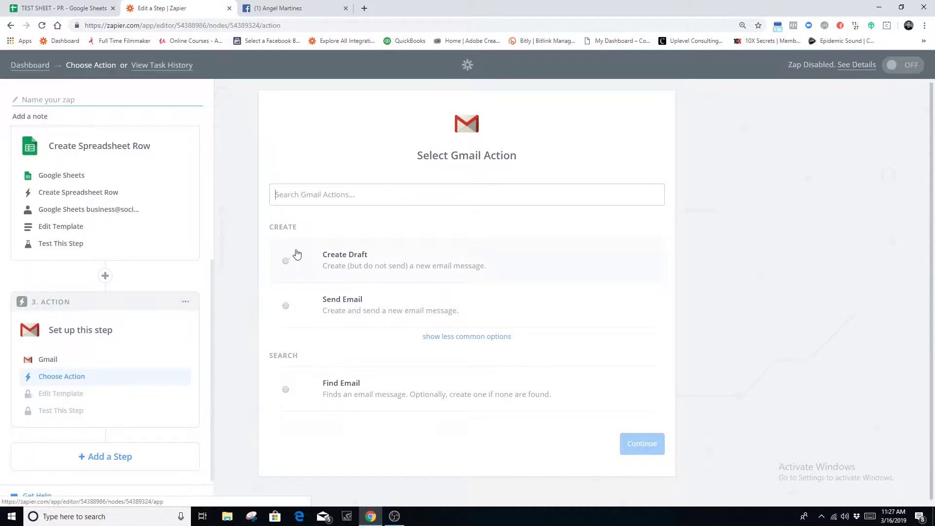
click(305, 311)
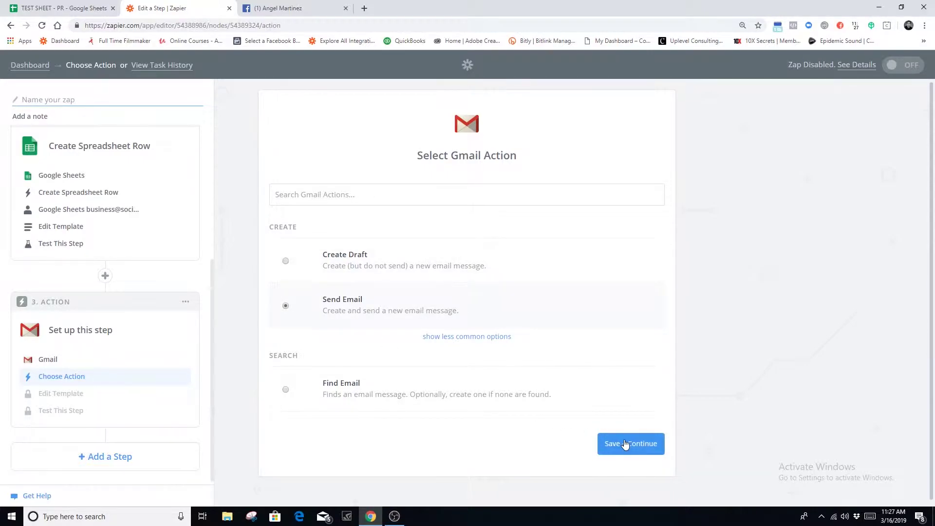
click(627, 444)
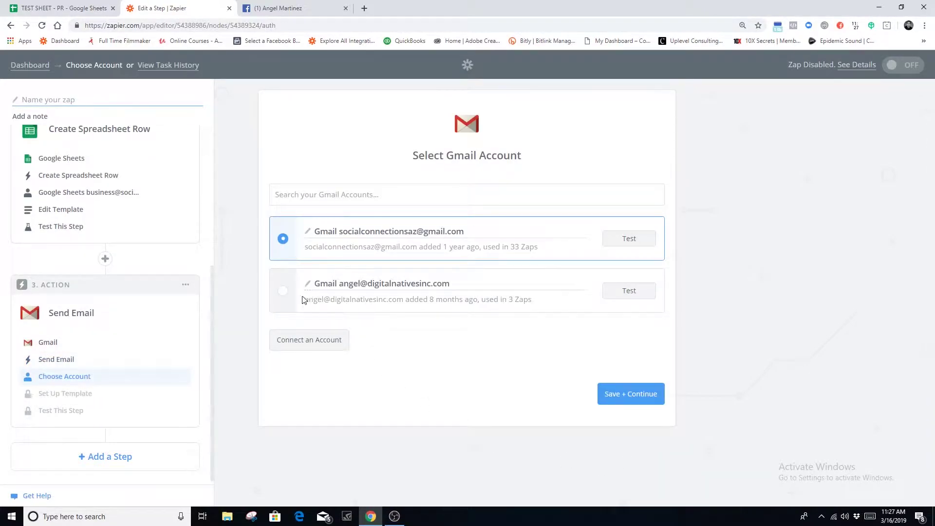
Test both Gmail accounts and keep the first one, which passes its connection test
click(287, 296)
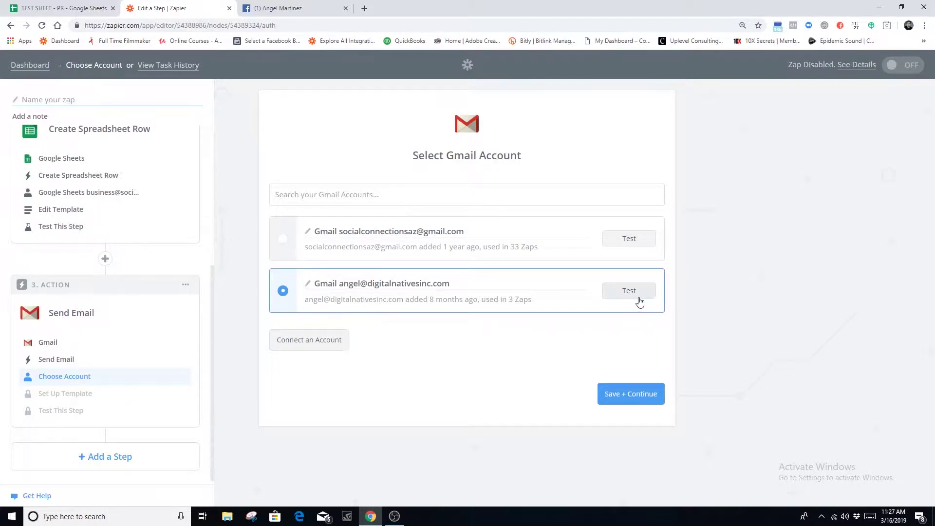
click(634, 298)
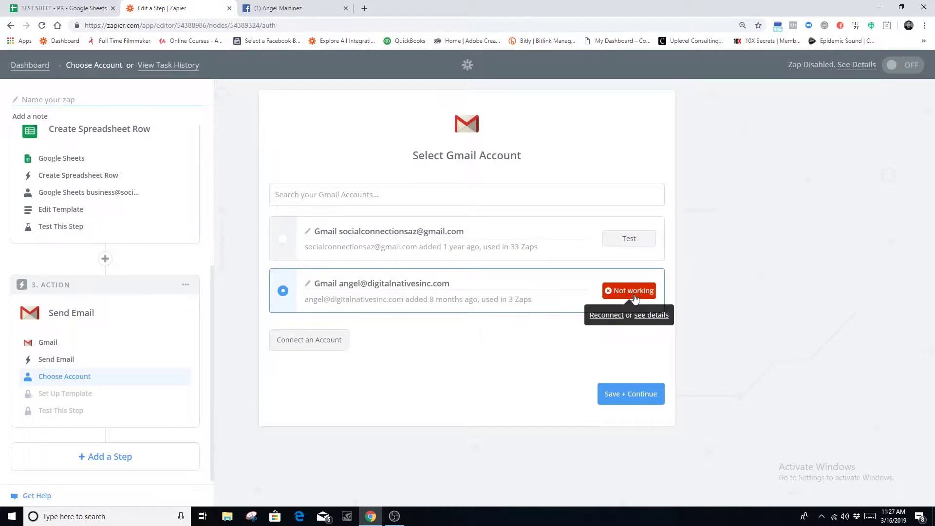
click(282, 238)
click(643, 247)
click(637, 395)
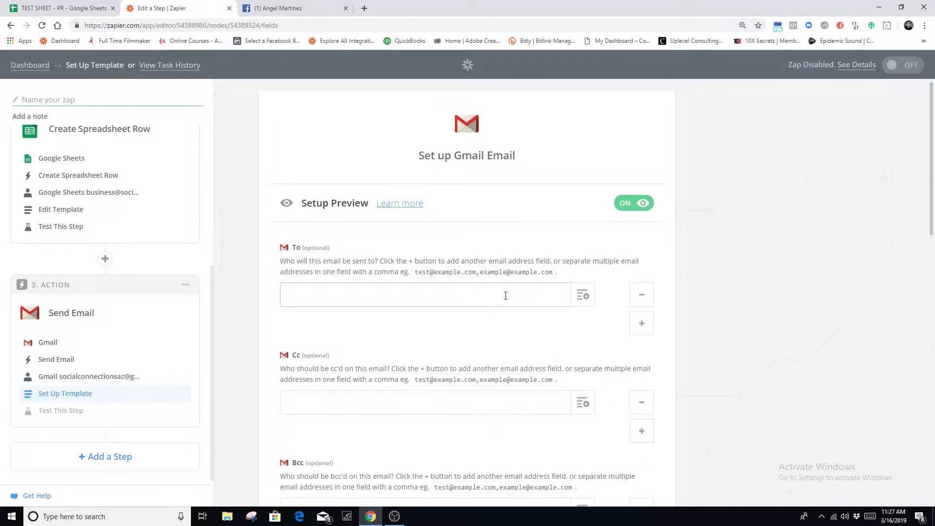
Enter the recipient's e-mail address in the To field, leaving Cc empty
drag(397, 291, 273, 296)
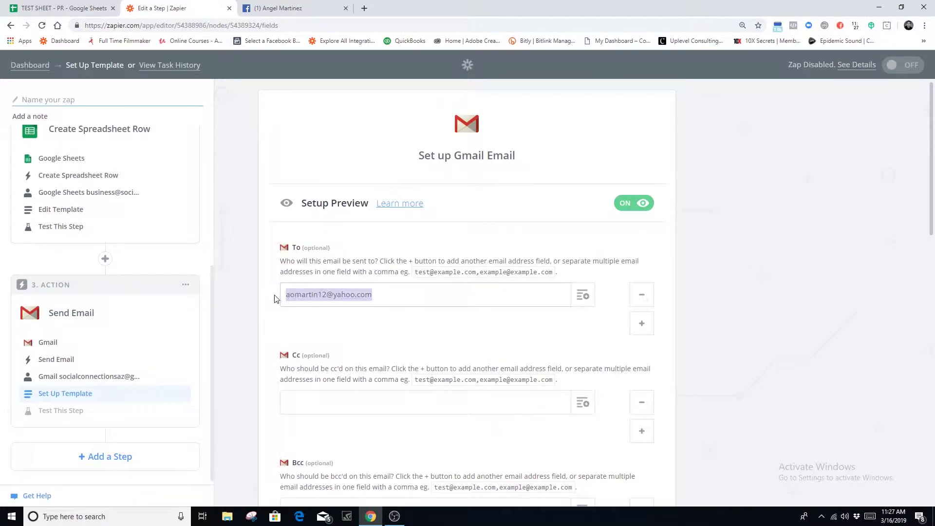
click(390, 299)
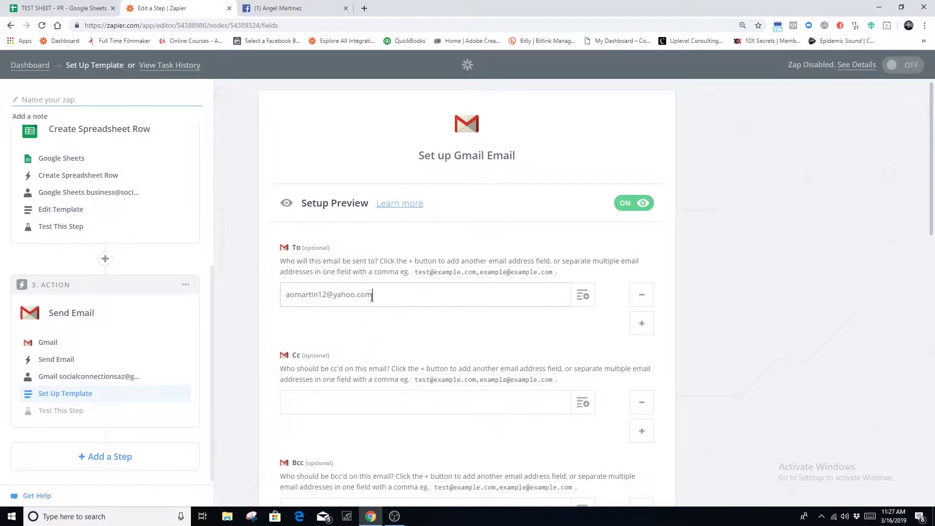
triple_click(372, 297)
scroll(389, 341, down, 4)
click(335, 210)
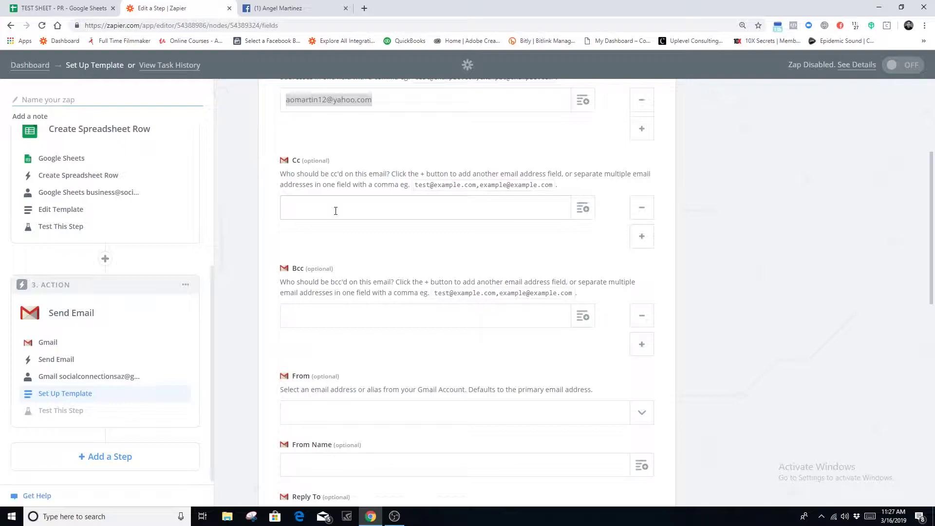
Set the From address to the connected Gmail account
scroll(361, 265, down, 3)
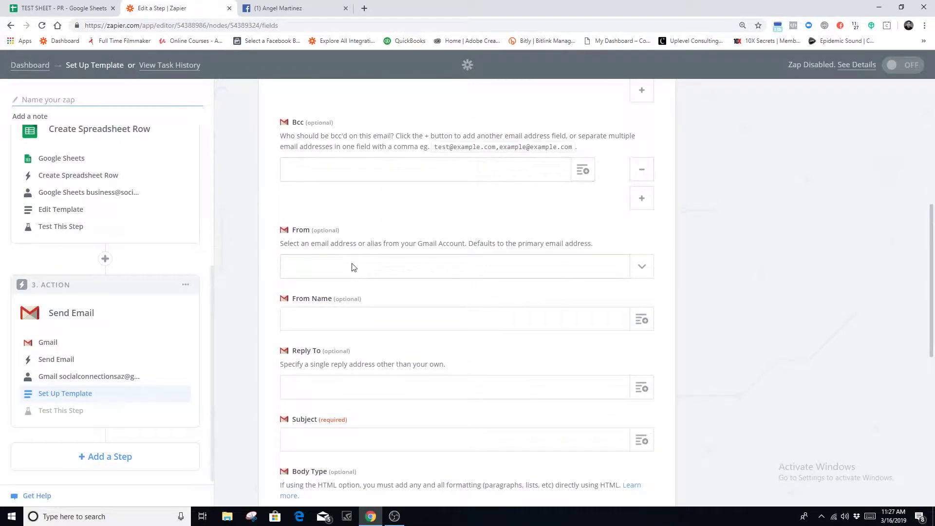
click(317, 271)
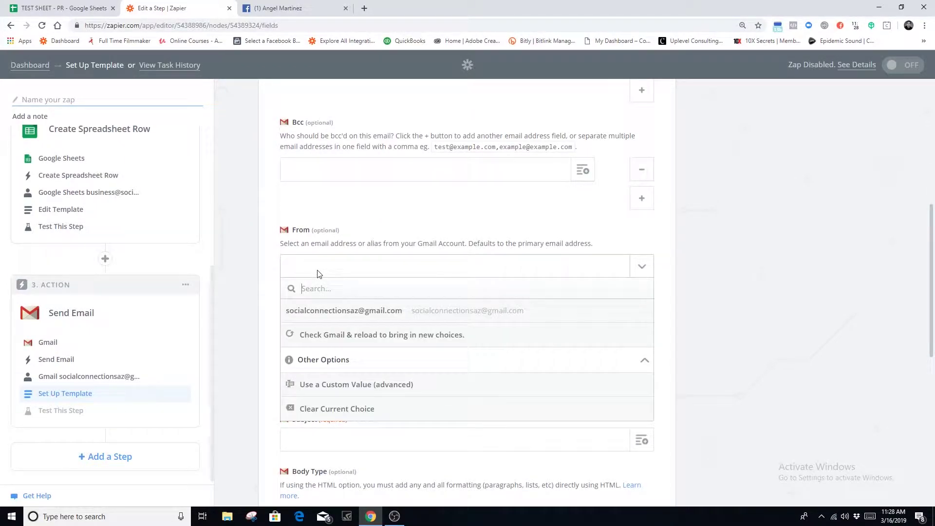
click(326, 314)
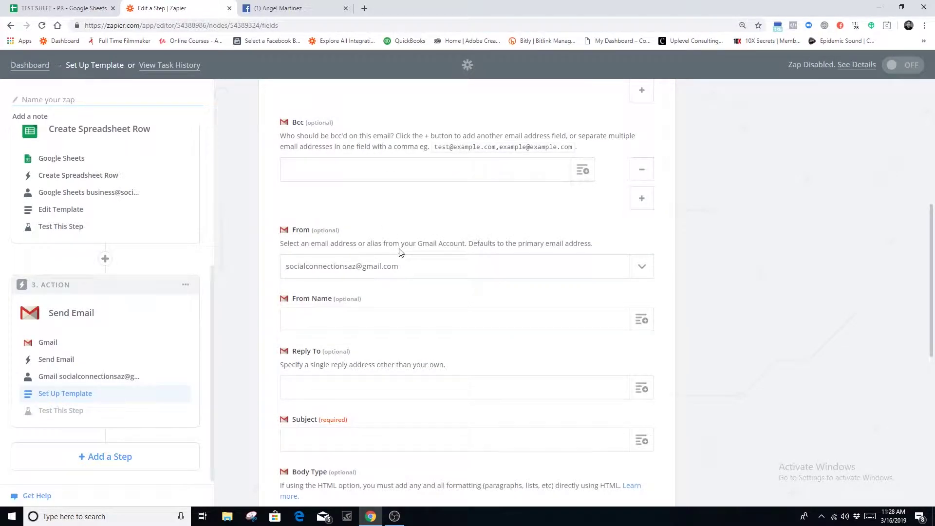
click(650, 279)
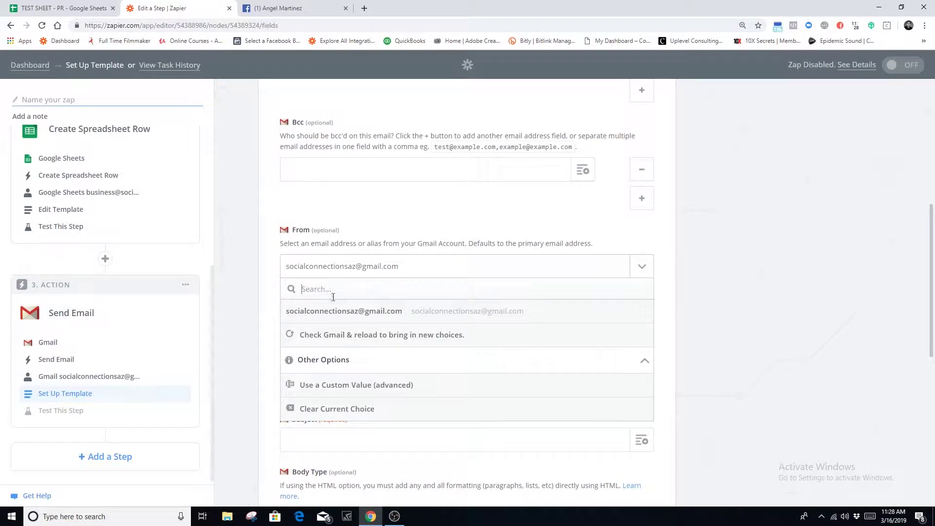
click(365, 319)
scroll(384, 215, down, 2)
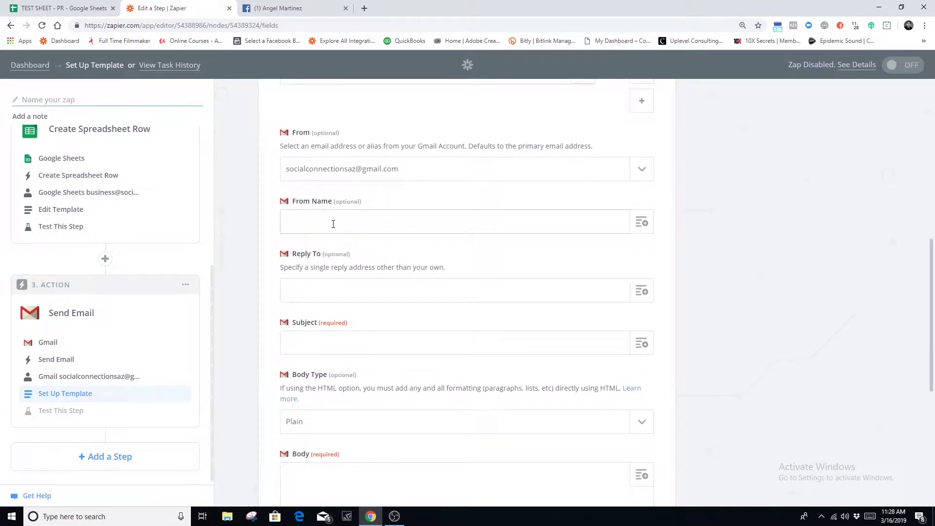
Enter LEADS as the email's From Name
text(LEADS)
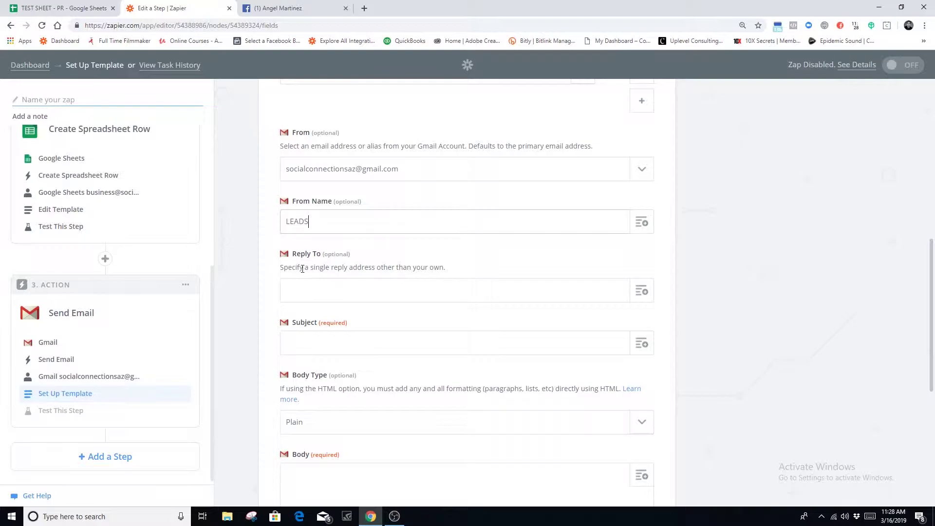
drag(319, 224, 283, 225)
scroll(383, 275, down, 1)
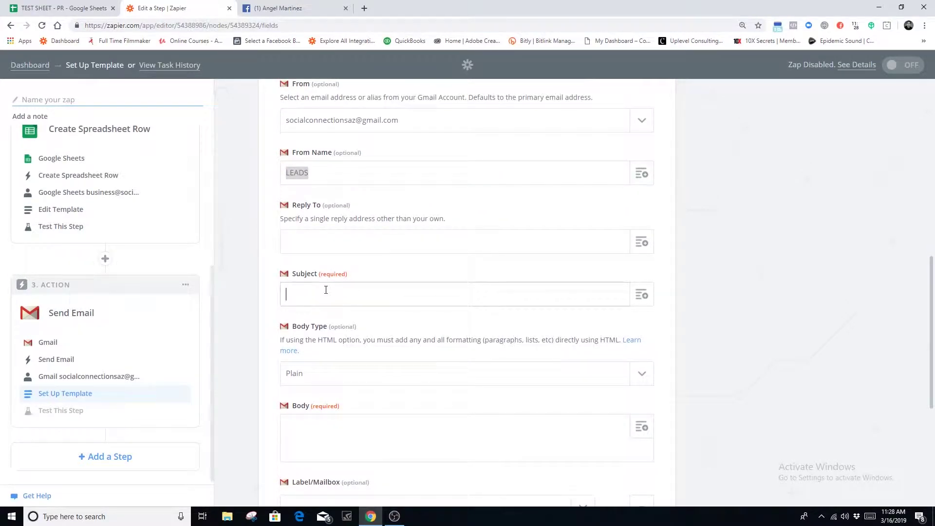
Start the email subject with [NEW LEAD]
click(326, 294)
text([Email Ad)
key(BackSpace)
key(BackSpace)
key(BackSpace)
key(BackSpace)
key(BackSpace)
key(BackSpace)
key(BackSpace)
key(BackSpace)
text(n)
key(BackSpace)
text(NEW LEAD)
key(BackSpace)
key(BackSpace)
key(BackSpace)
text(W)
key(BackSpace)
text(EAD])
click(337, 172)
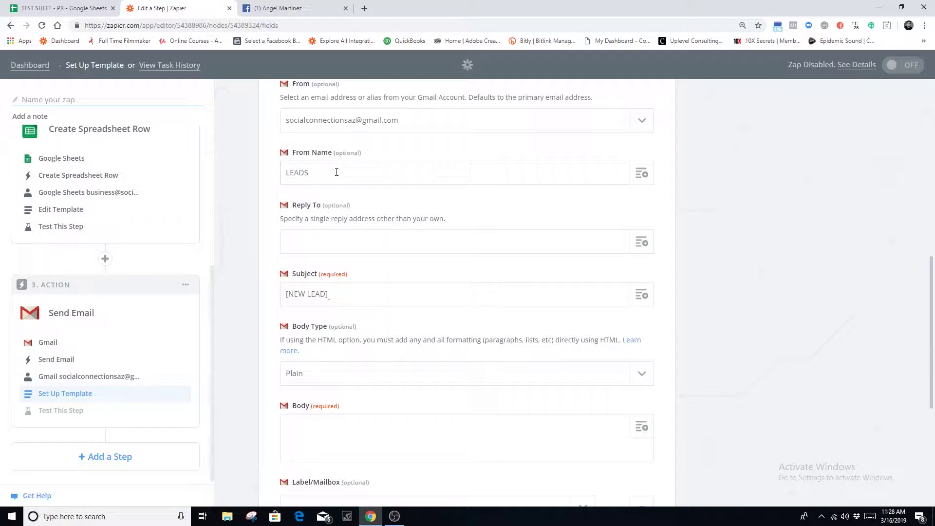
click(354, 297)
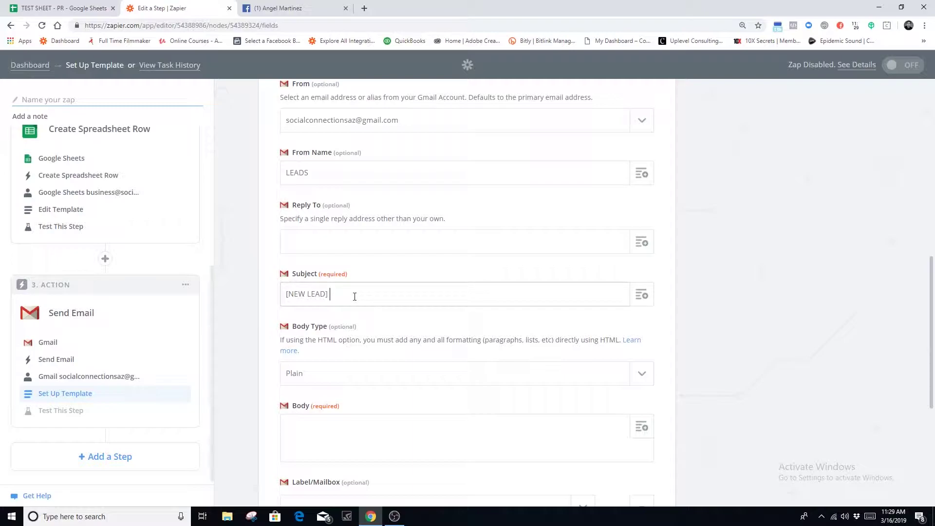
Complete the subject as [NEW LEAD] SCOTTSDALE LEAD
click(103, 10)
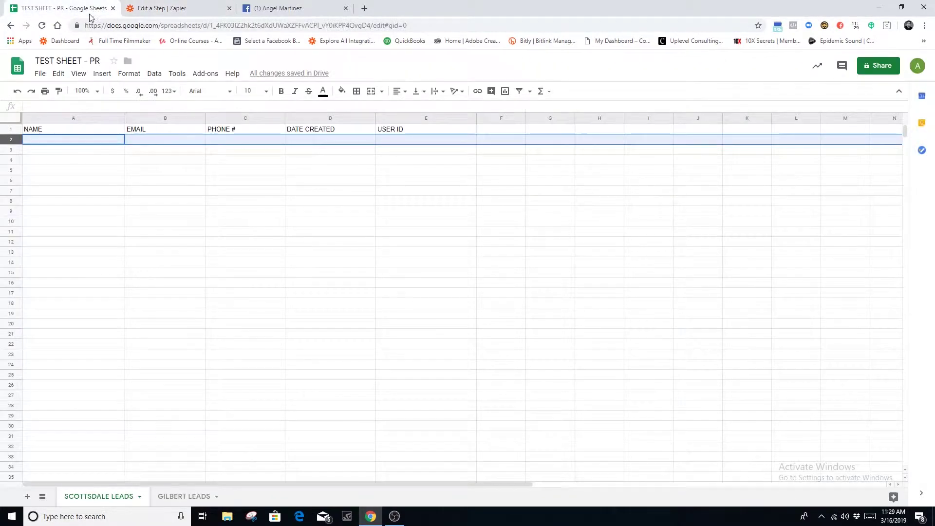
click(164, 10)
text(SCOTTSDALE LEAD)
scroll(344, 318, down, 2)
Begin the body with 'You have a new lead in the scottsdale area. You have'
click(318, 336)
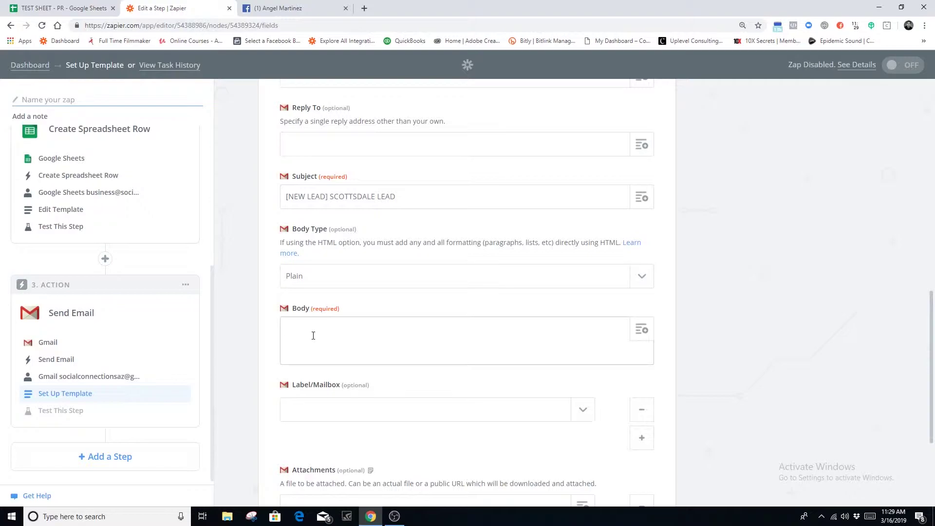
text(You have a new lead in the scottsdale area)
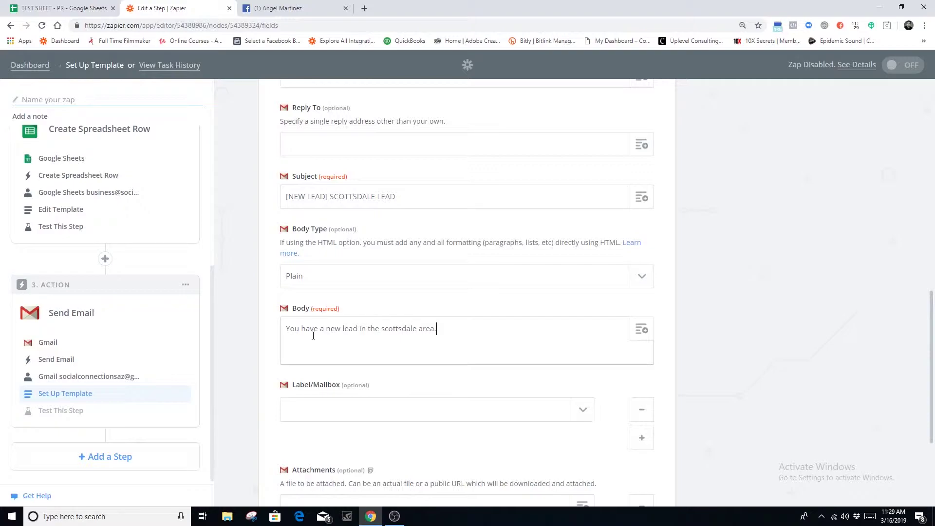
text(. You have)
click(44, 10)
Create a Bitly short link from the TEST SHEET - PR spreadsheet's web address
click(129, 25)
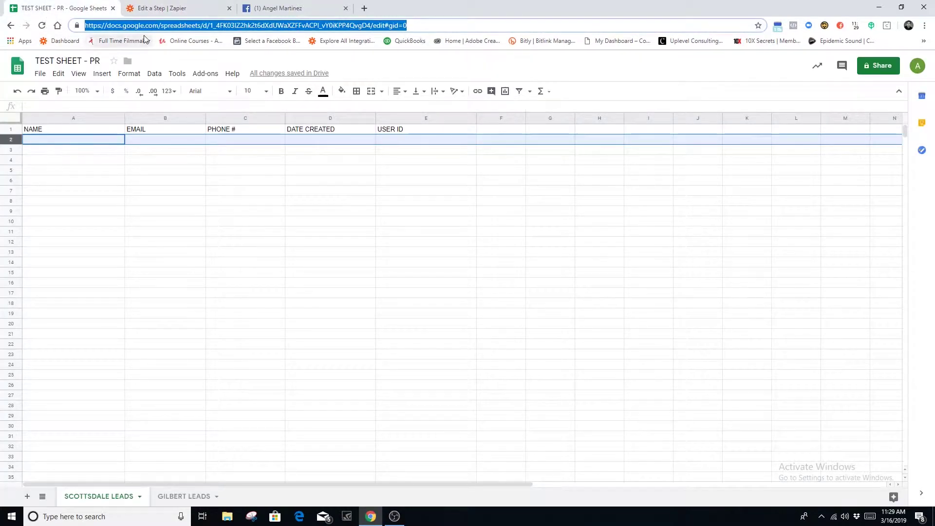
click(365, 9)
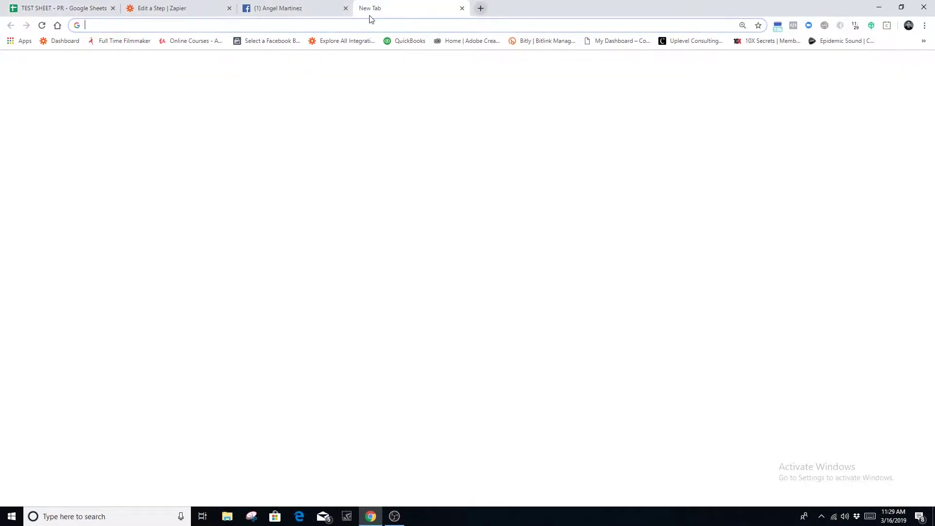
click(547, 40)
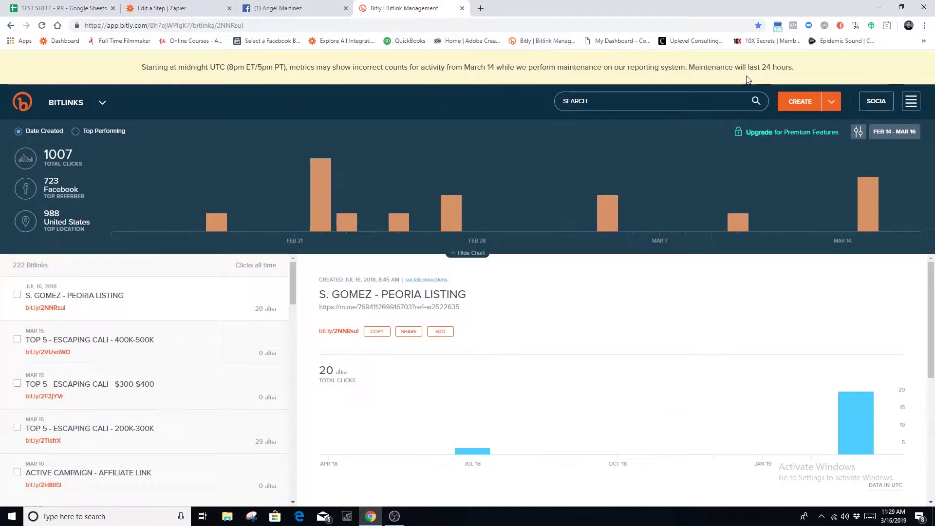
click(800, 102)
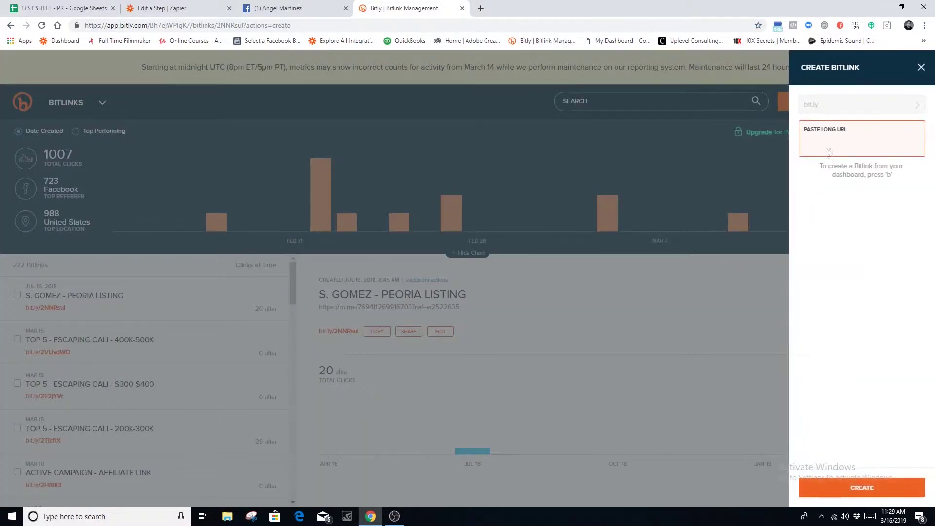
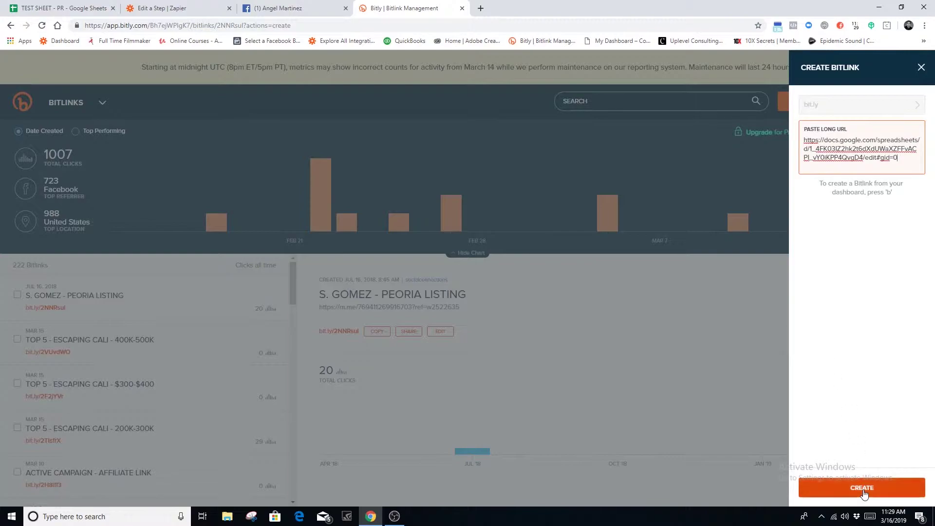
click(861, 488)
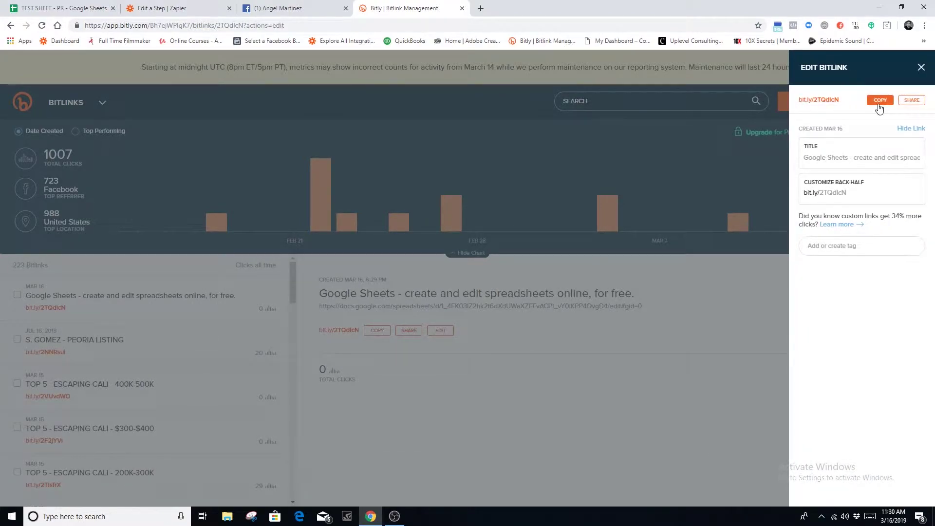
click(875, 488)
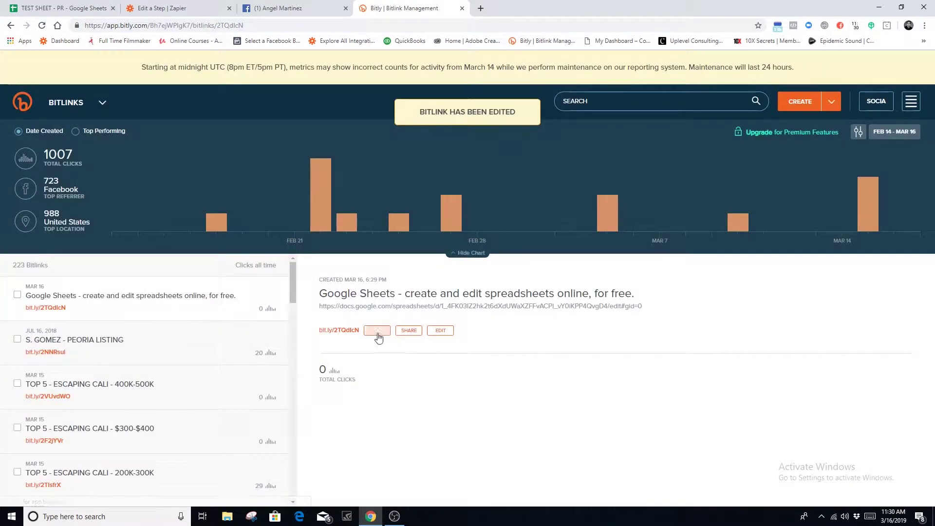
click(377, 335)
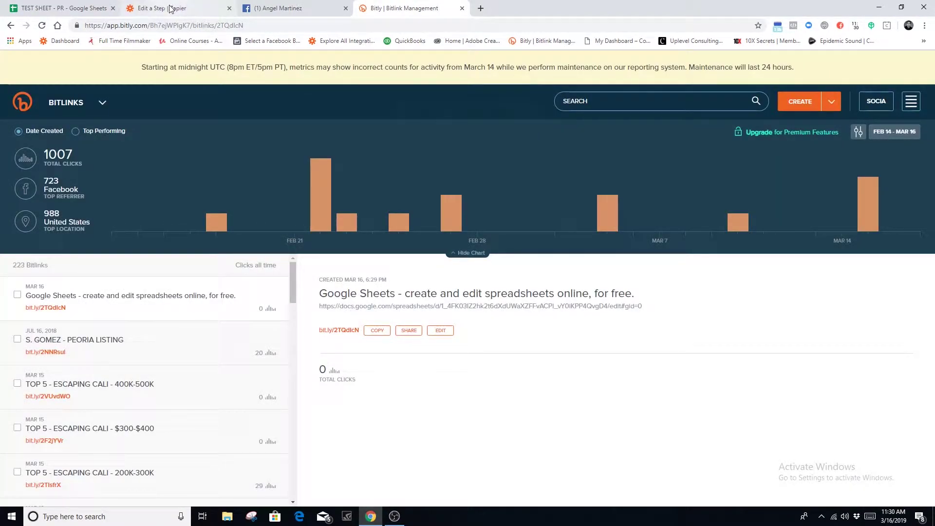
drag(319, 293, 520, 300)
drag(344, 306, 344, 337)
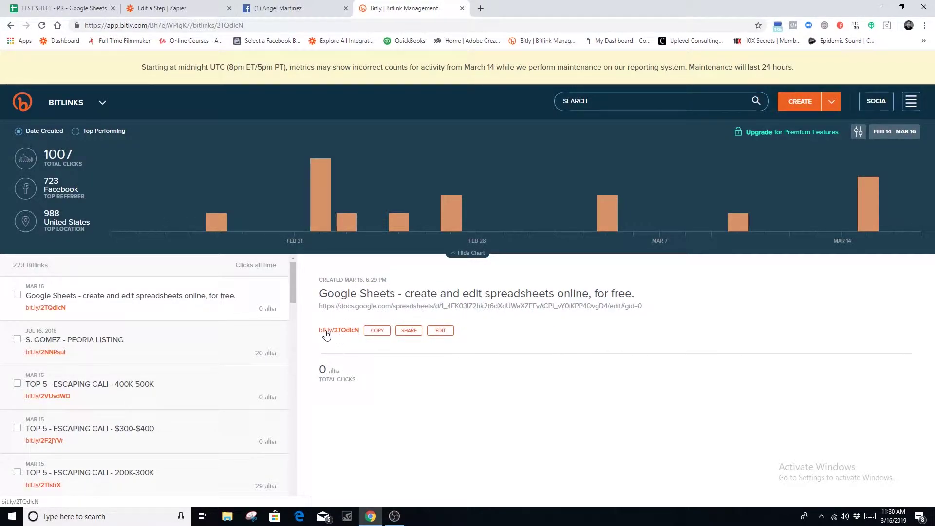
click(377, 336)
click(185, 10)
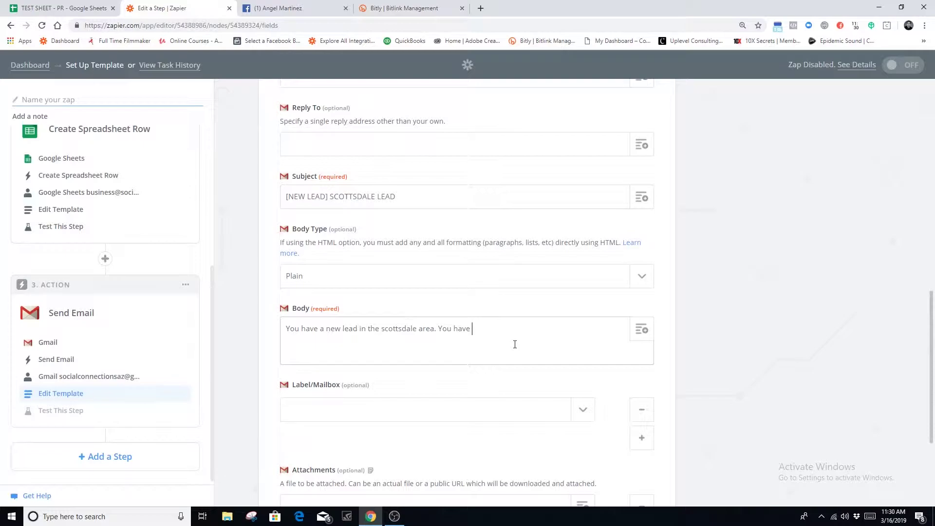
Continue the body with 'can access a copy of your leads here >>>' plus the bit.ly link
key(BackSpace)
key(BackSpace)
key(BackSpace)
key(BackSpace)
key(BackSpace)
text(can access a copy of your leads here)
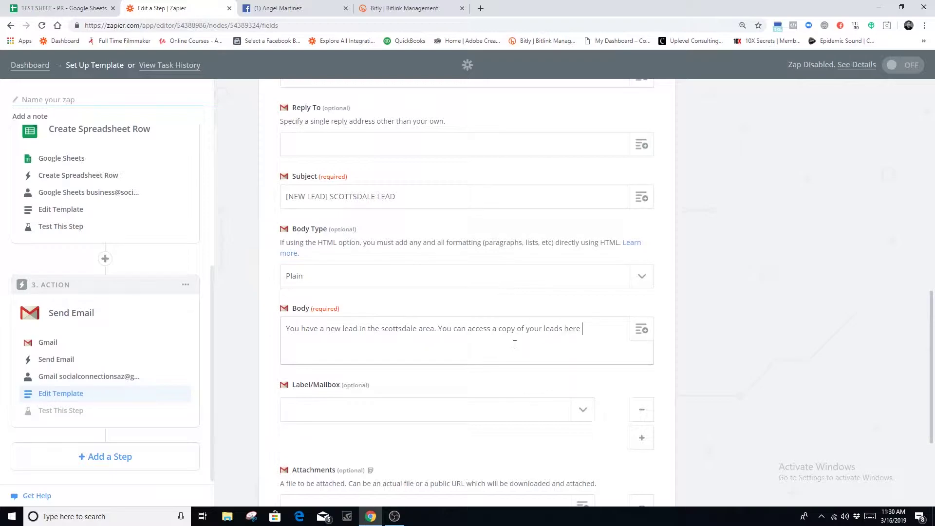
key(BackSpace)
key(BackSpace)
key(BackSpace)
text(here >>>)
key(ctrl+v)
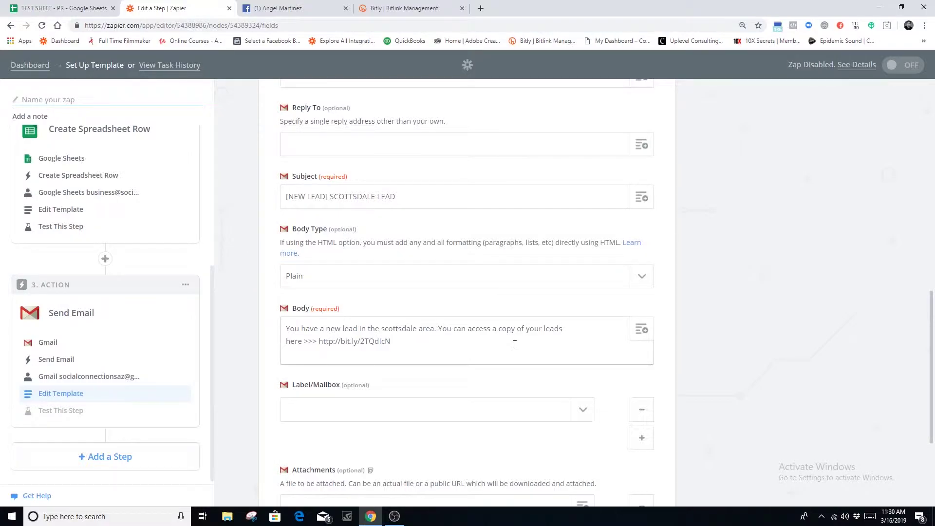
Add a 'Lead Details:' section with Name, Email and Phone # lines
key(Return)
key(Return)
text(Lead Details:)
key(Return)
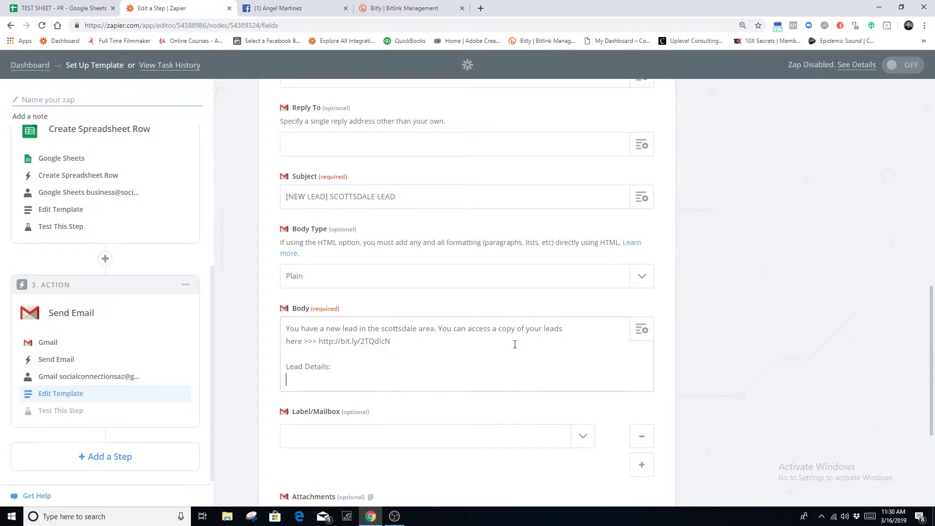
text(Name)
key(Return)
text(ema)
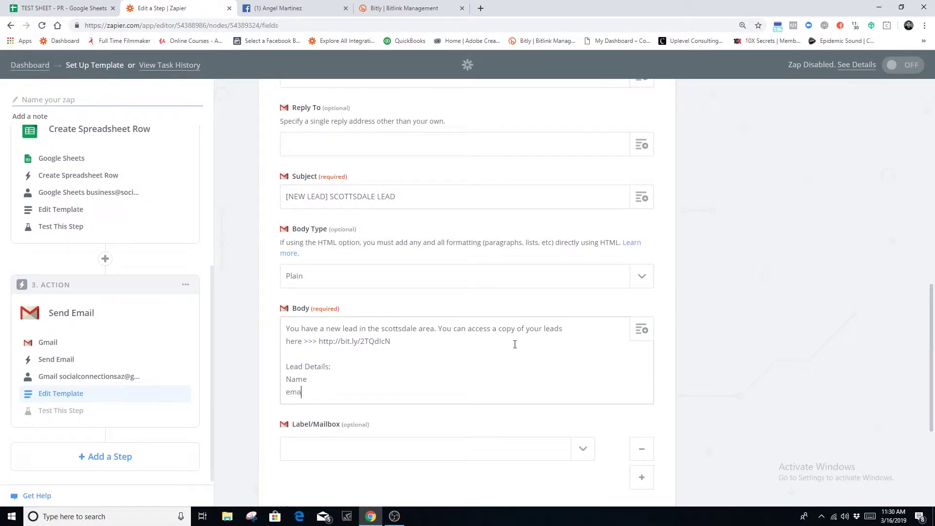
key(BackSpace)
key(BackSpace)
key(BackSpace)
key(BackSpace)
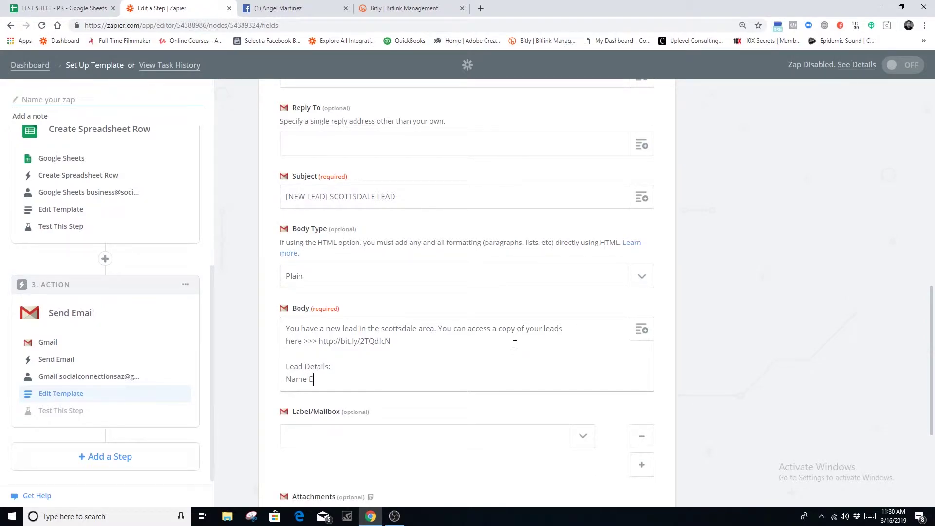
key(Return)
text(Email)
key(Return)
text(Phone #)
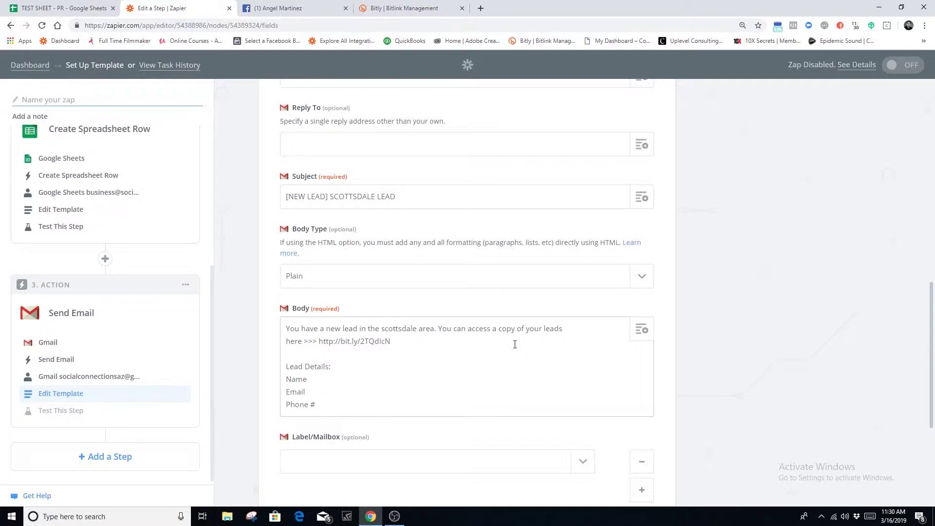
text(| Phone)
text( # |)
scroll(340, 394, down, 3)
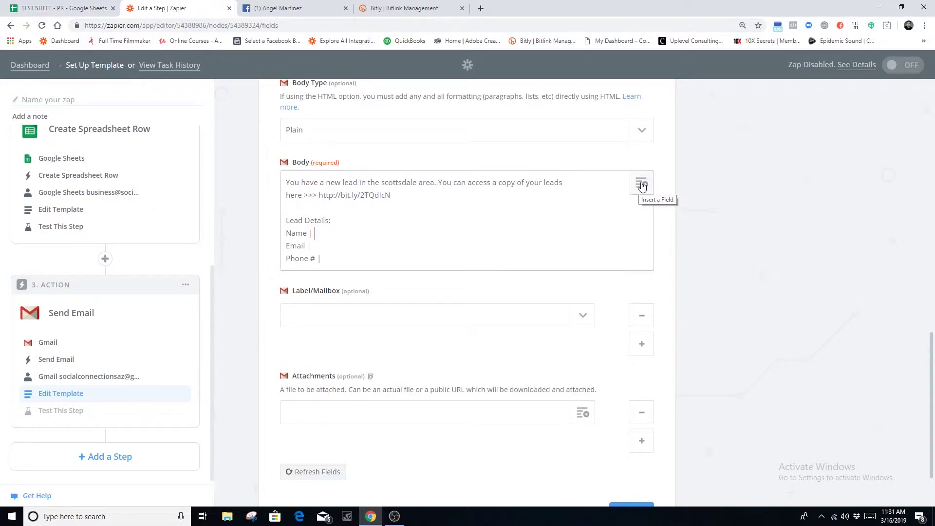
Insert New Lead's Full Name, Email and Phone Number after each Lead Details label, then continue
click(640, 188)
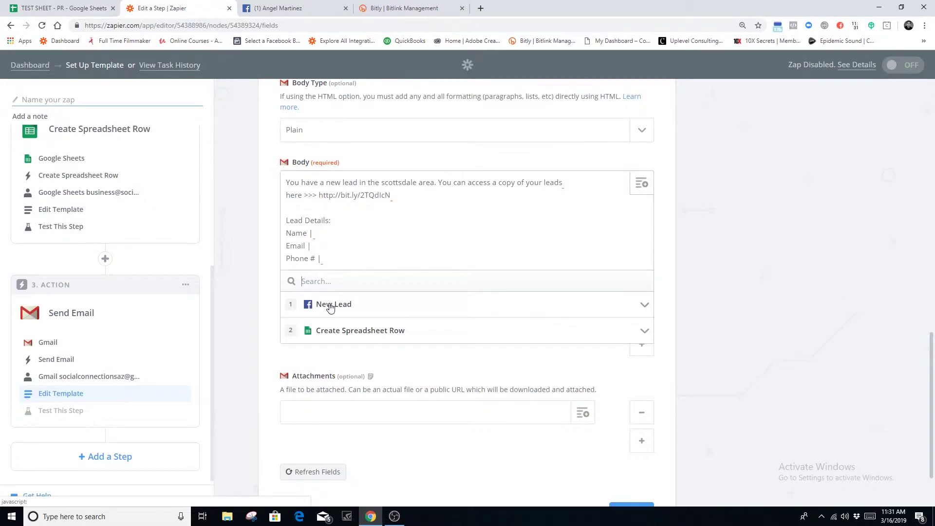
click(331, 305)
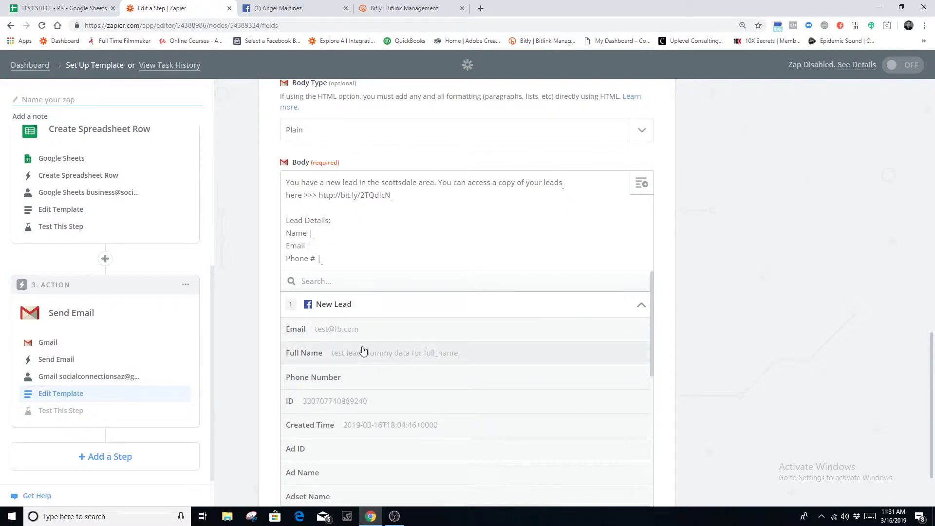
click(319, 361)
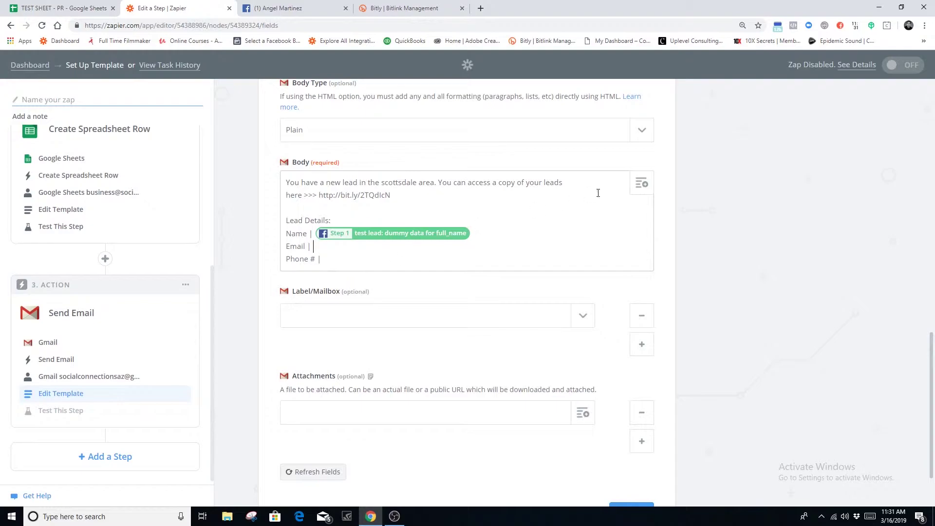
click(638, 184)
click(346, 307)
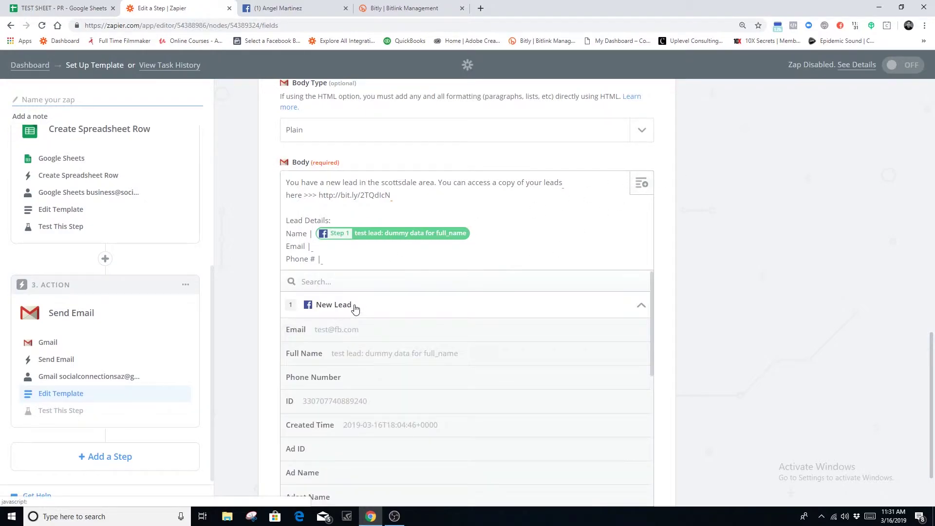
click(344, 329)
click(641, 183)
click(329, 307)
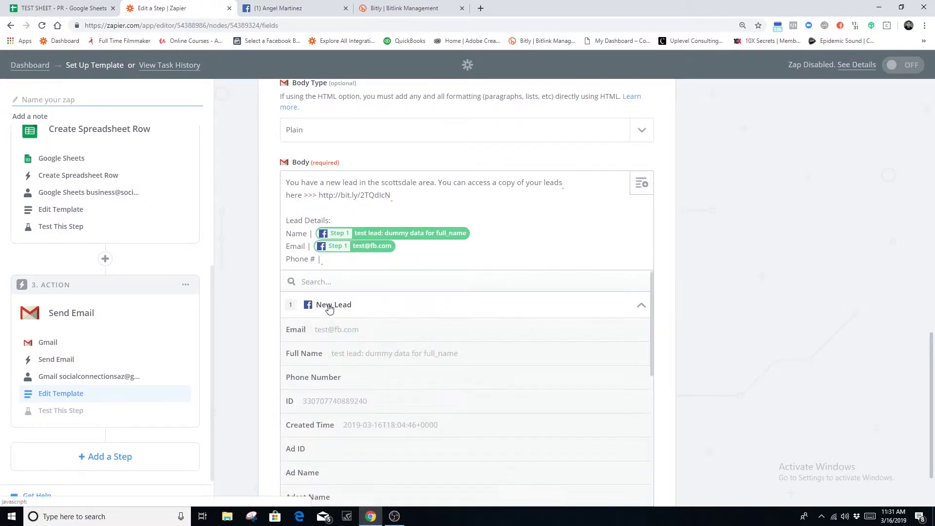
click(330, 379)
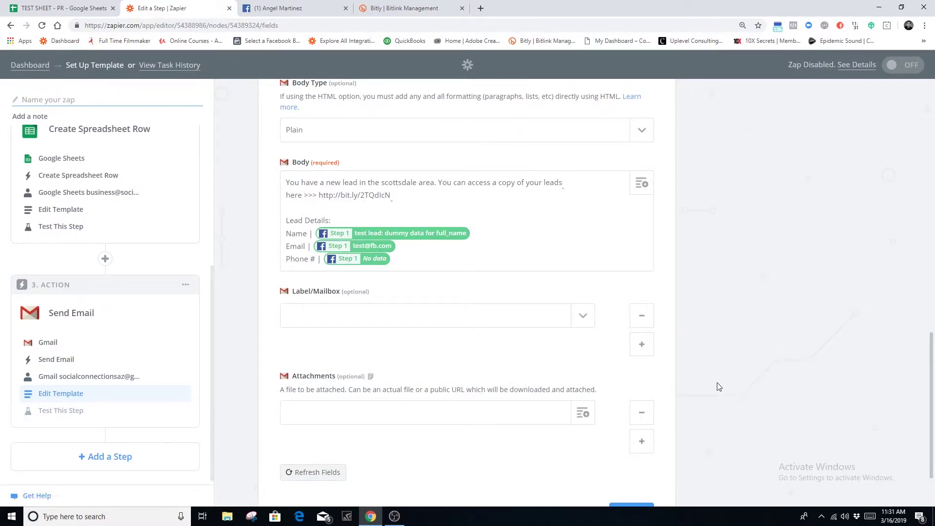
scroll(682, 414, down, 2)
click(648, 444)
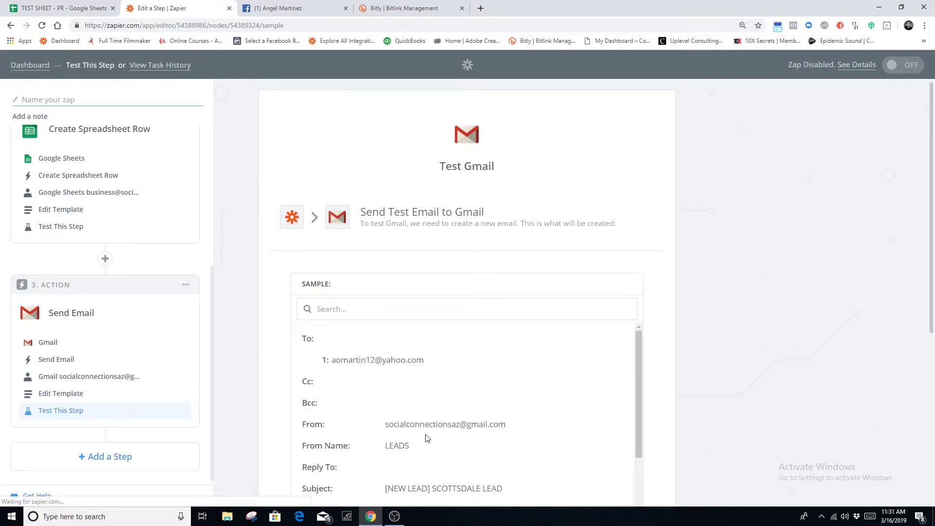
Send a test email to Gmail and finish the step
scroll(681, 343, down, 5)
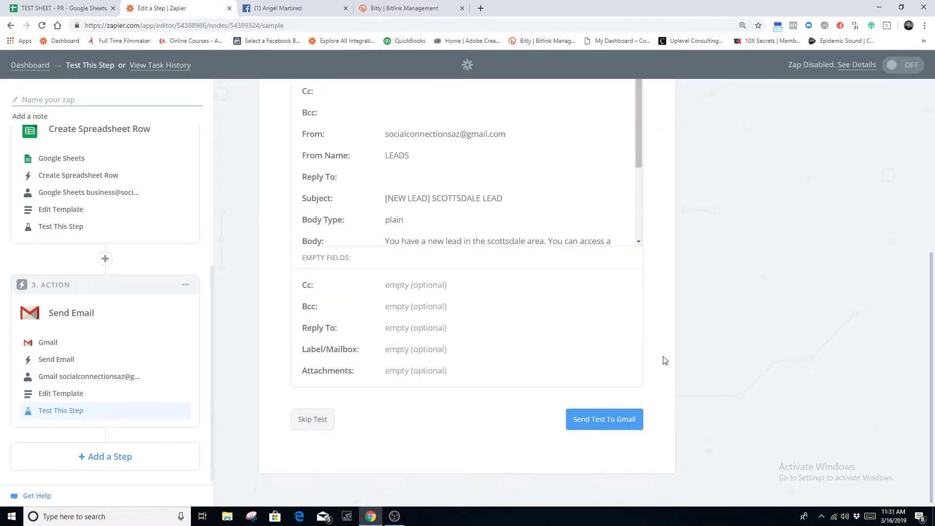
click(609, 422)
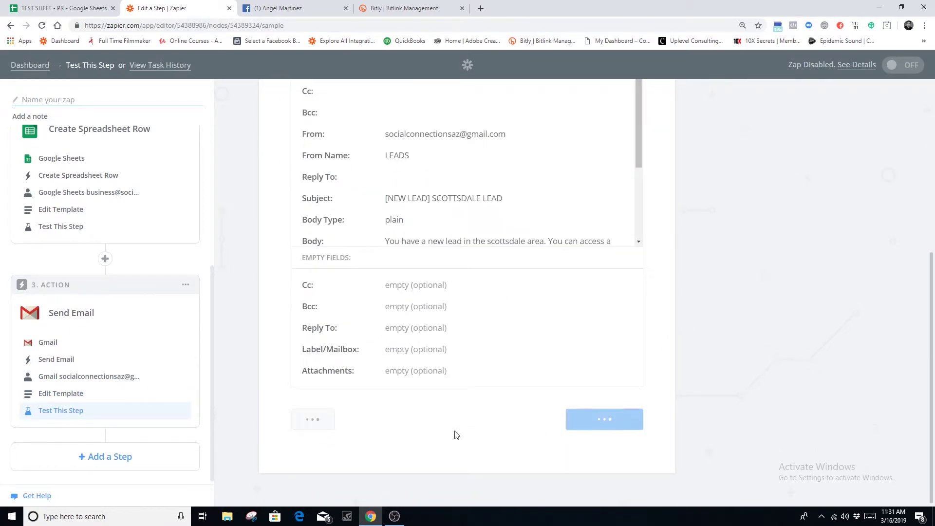
click(630, 428)
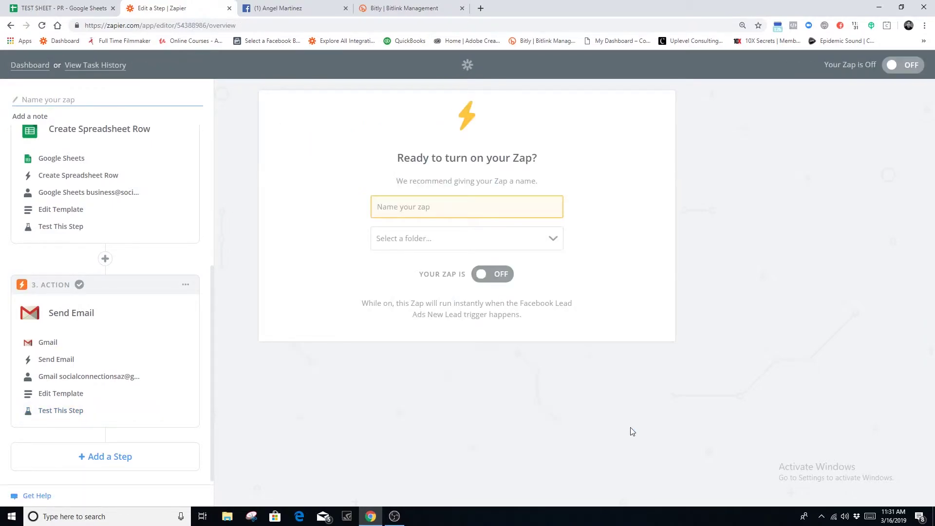
Name the zap SCOTTSDALE LEADS and switch it on
click(38, 100)
text(SCOT)
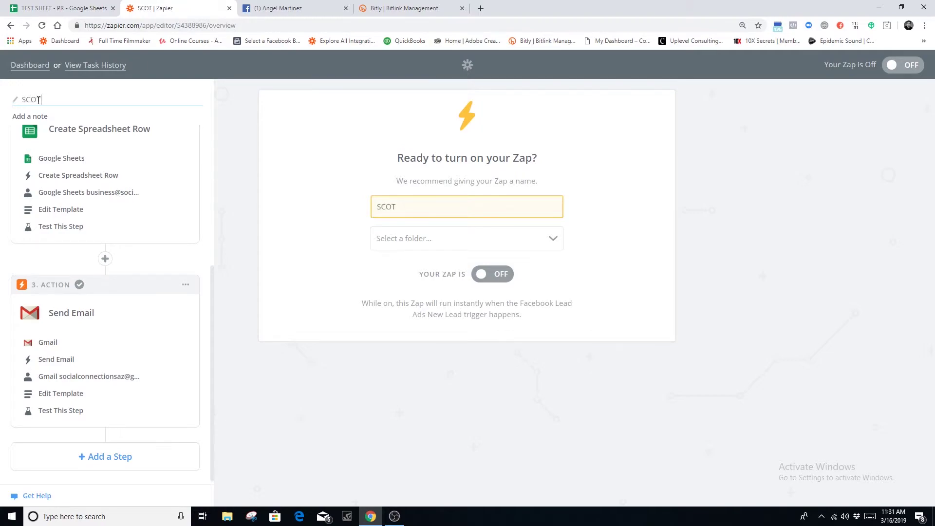
text(TSDALE LEAD)
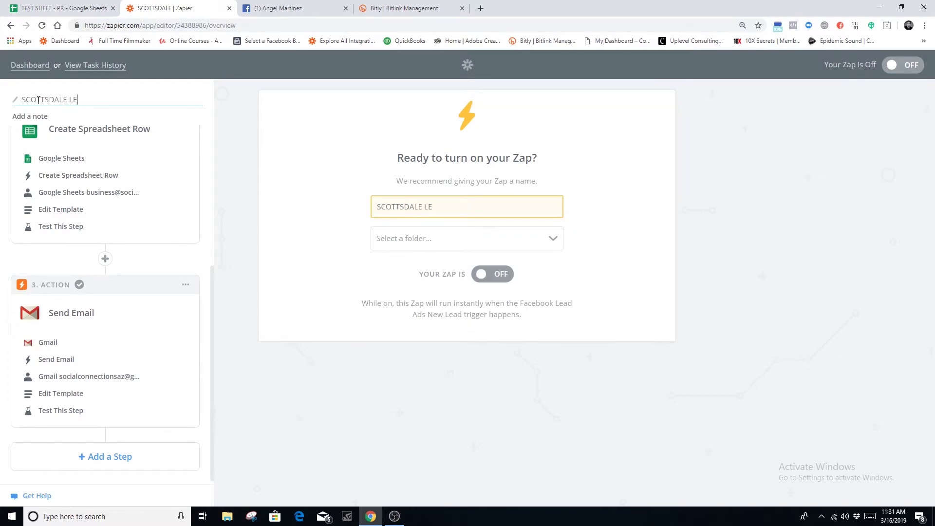
key(BackSpace)
text(DS)
click(538, 282)
click(497, 277)
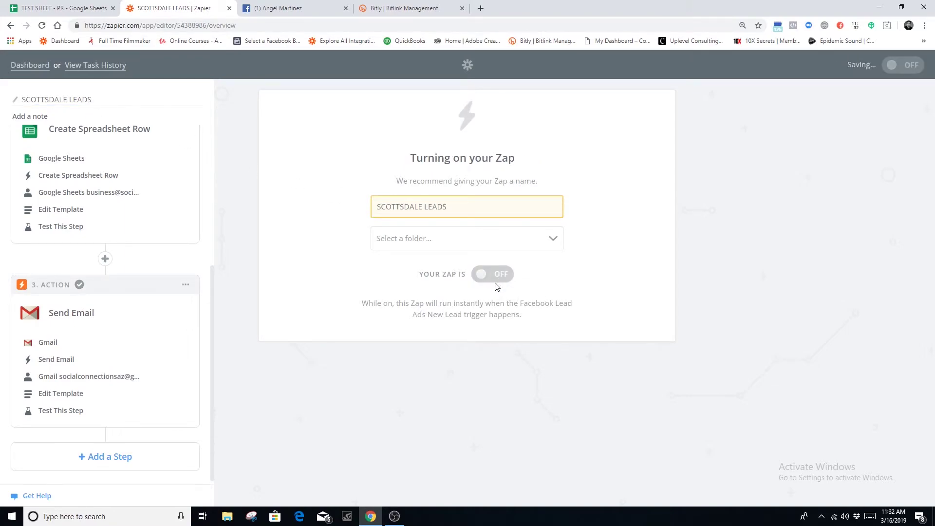